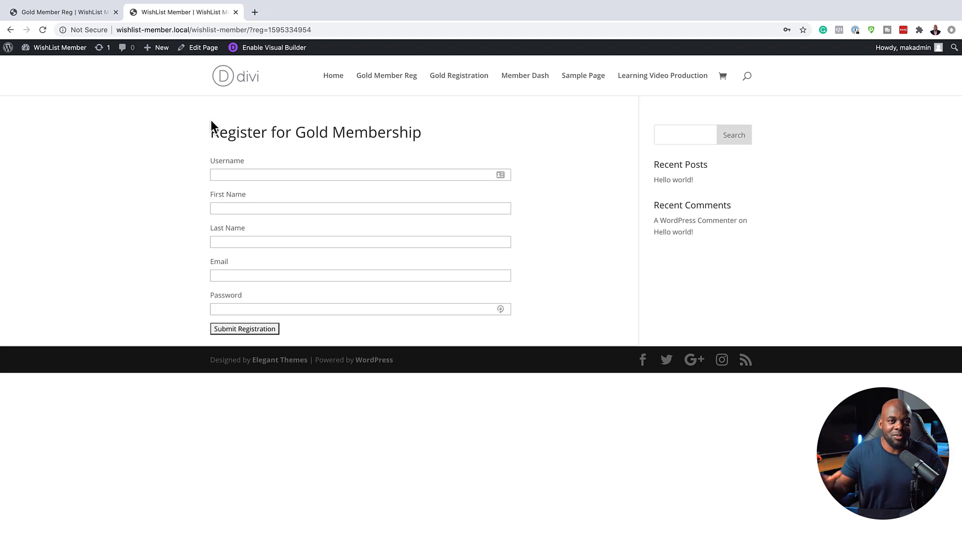
# - Examine the styled Gold Membership Registration page and its sign-up form, and compare it with the plain default registration page
pyautogui.click(67, 12)
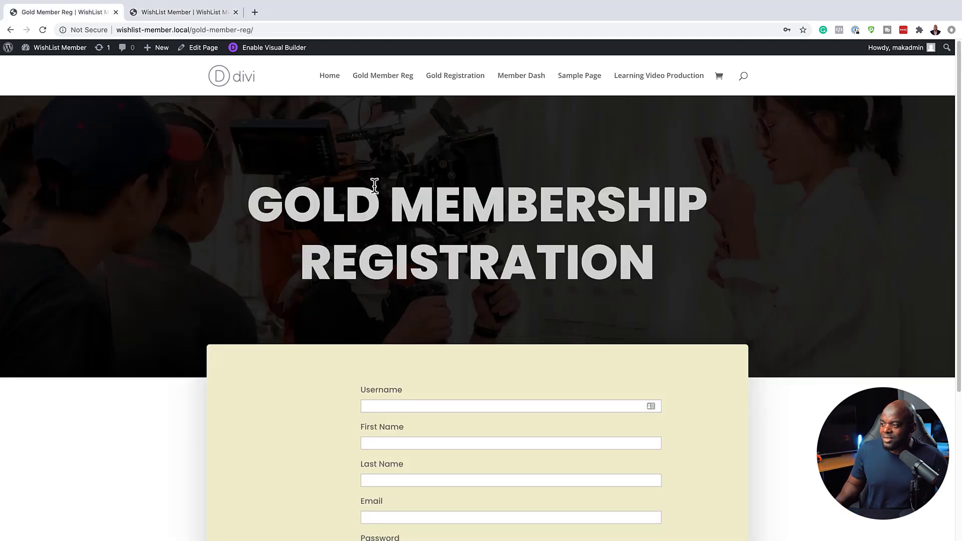
pyautogui.scroll(-1, 162, 297)
pyautogui.scroll(-3, 162, 297)
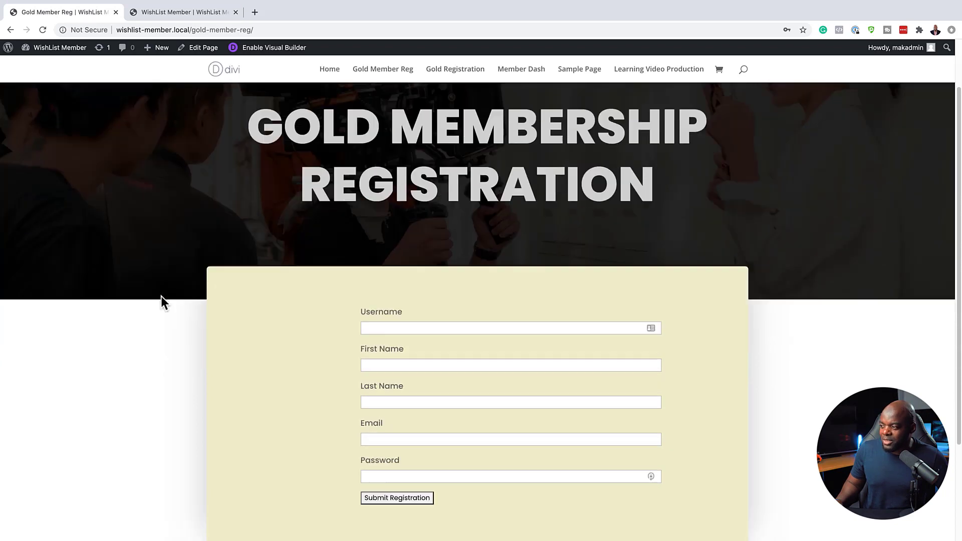
pyautogui.scroll(-1, 161, 297)
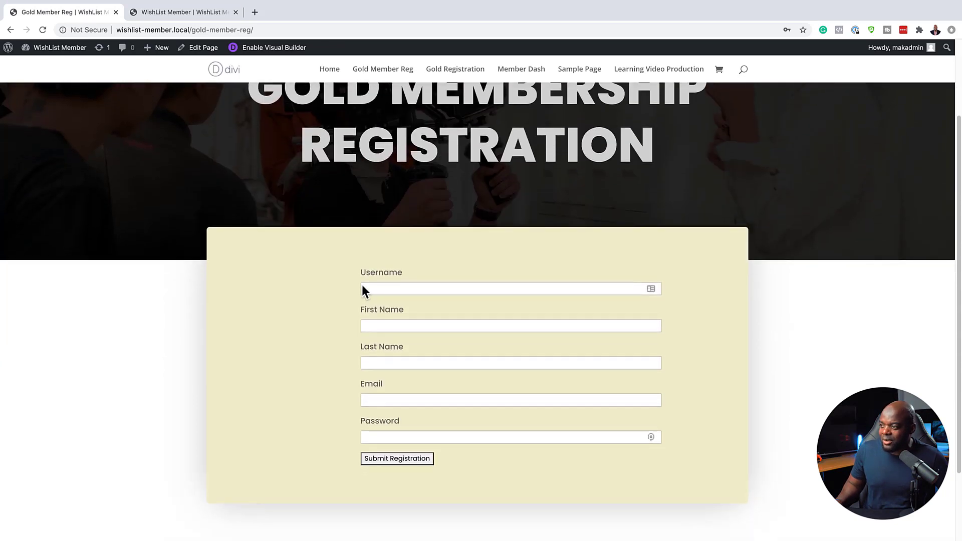
pyautogui.scroll(5, 171, 257)
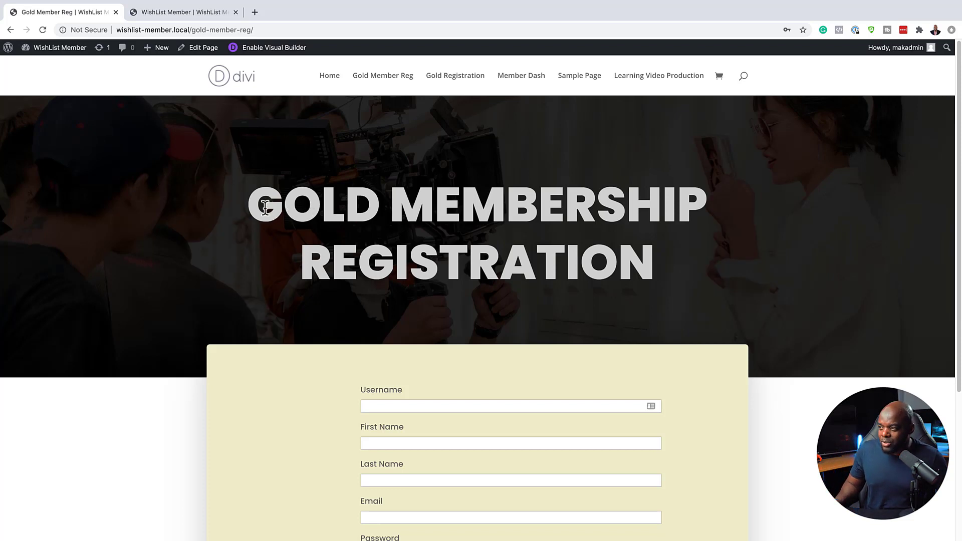
pyautogui.moveTo(250, 200); pyautogui.dragTo(700, 272)
pyautogui.click(675, 260)
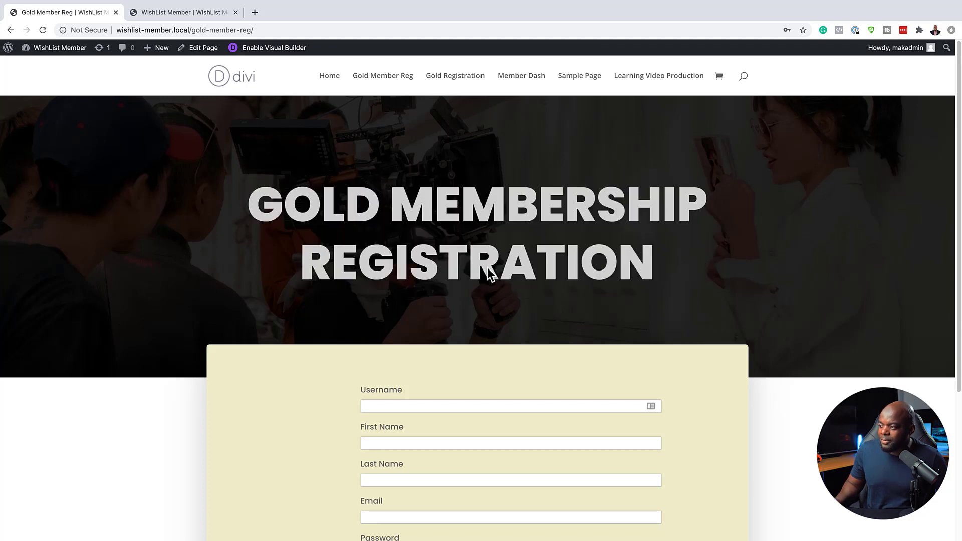
pyautogui.scroll(-3, 267, 296)
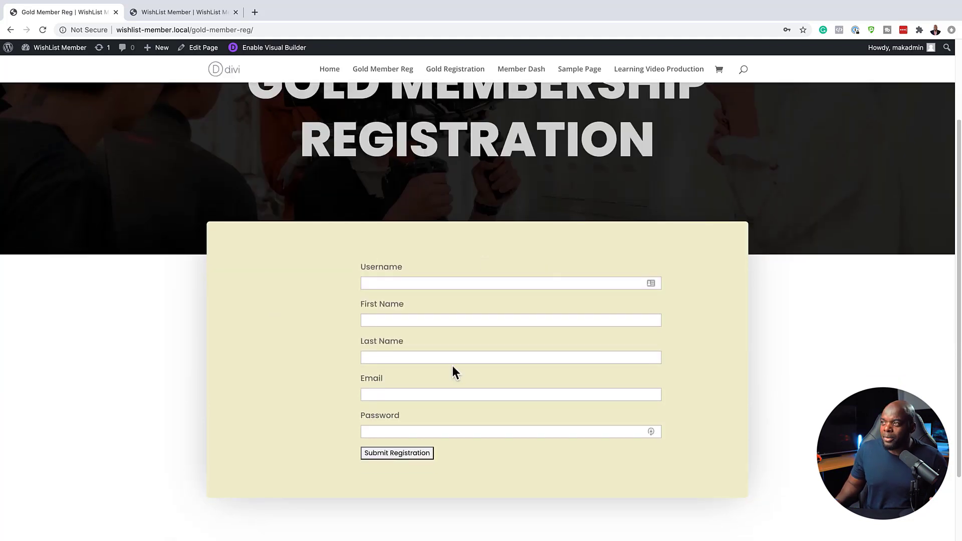
pyautogui.click(212, 11)
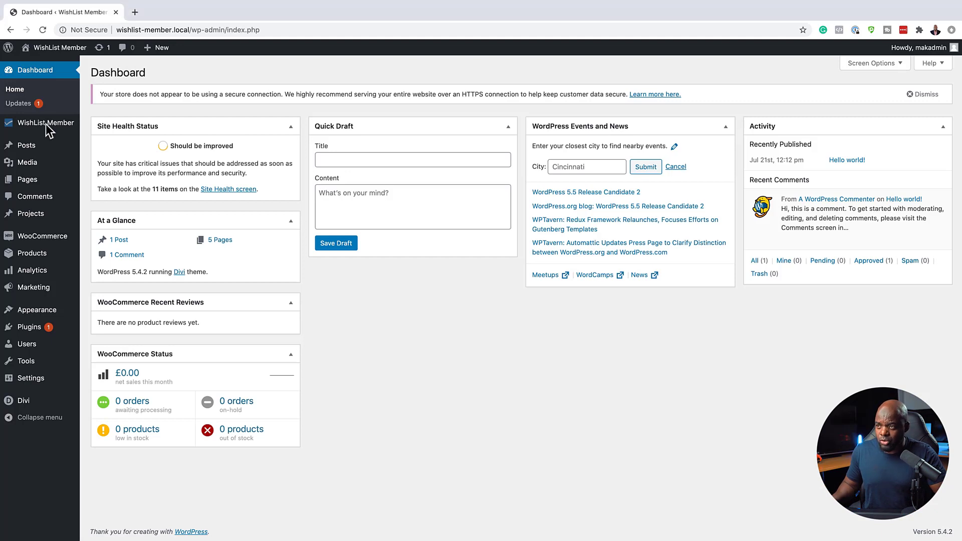
# - Open the WishList Member dashboard to review the existing membership levels
pyautogui.moveTo(50, 122)
pyautogui.click(104, 131)
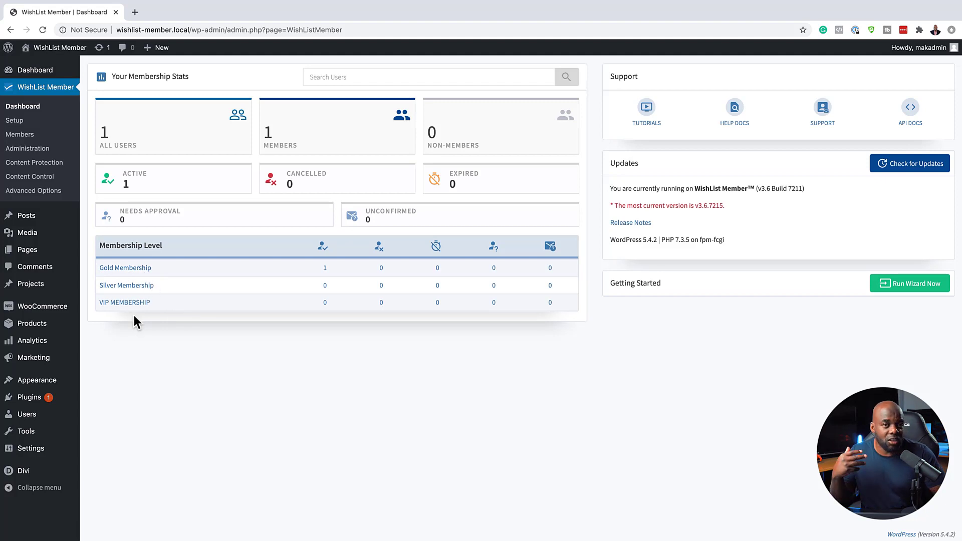
# - Create a new page titled "Gold Member Reg" and publish it
pyautogui.moveTo(42, 259)
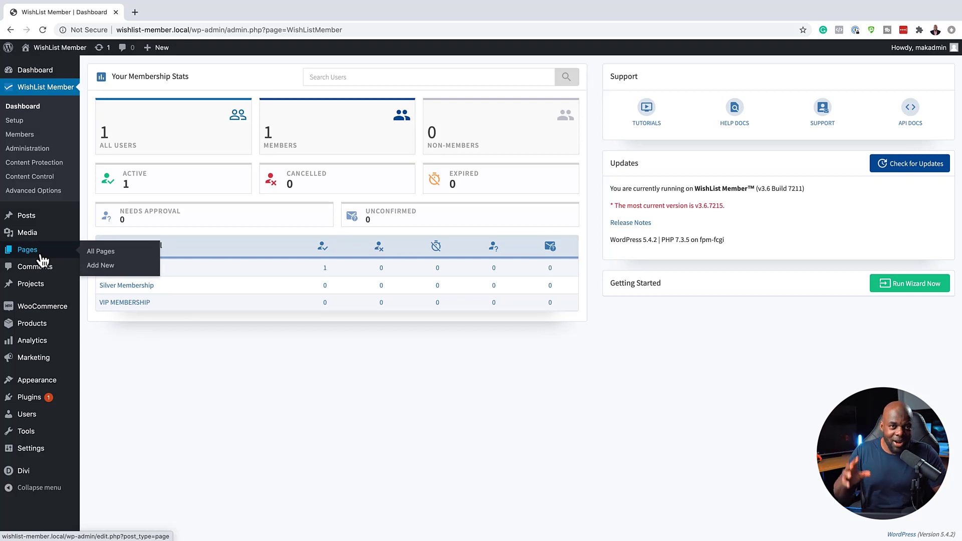
pyautogui.click(112, 268)
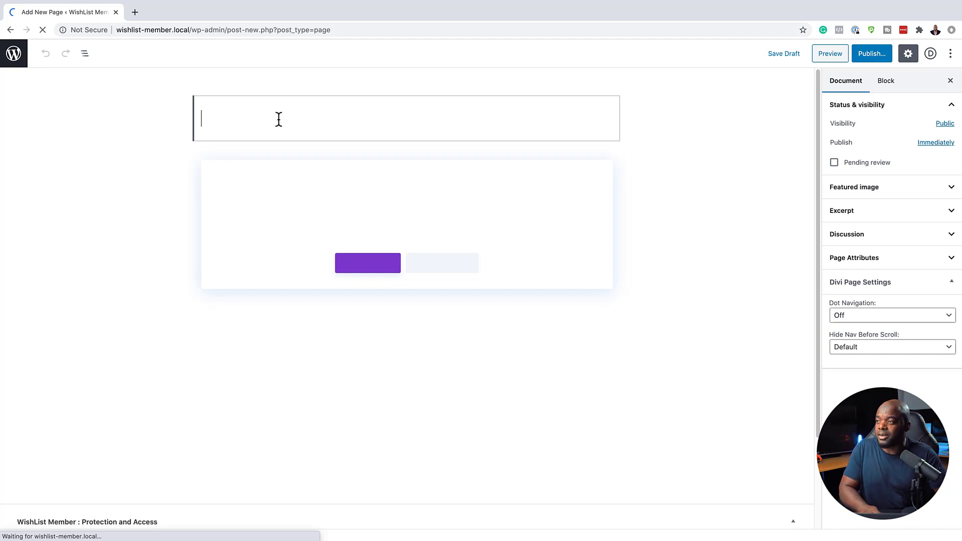
pyautogui.write('Gold Member Reg')
pyautogui.moveTo(198, 119); pyautogui.dragTo(342, 114)
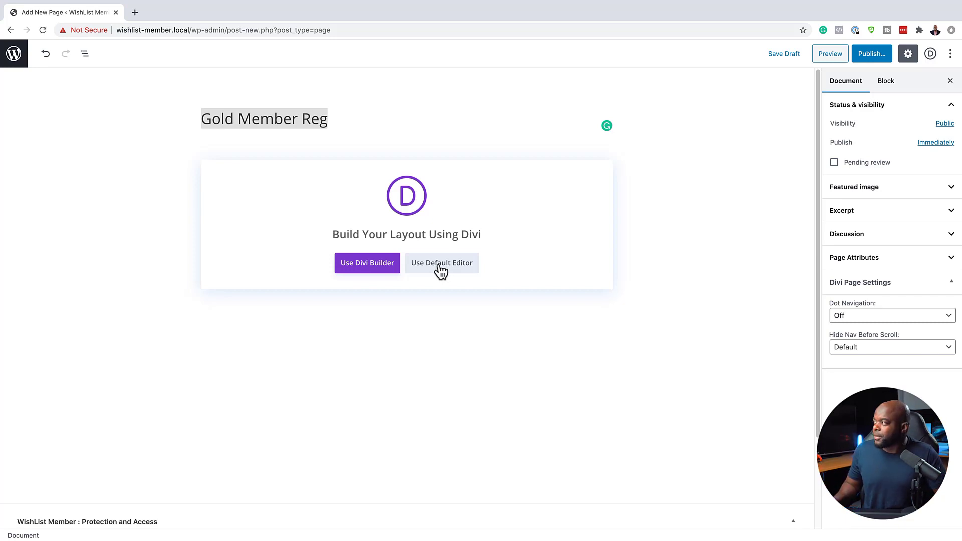
pyautogui.click(873, 59)
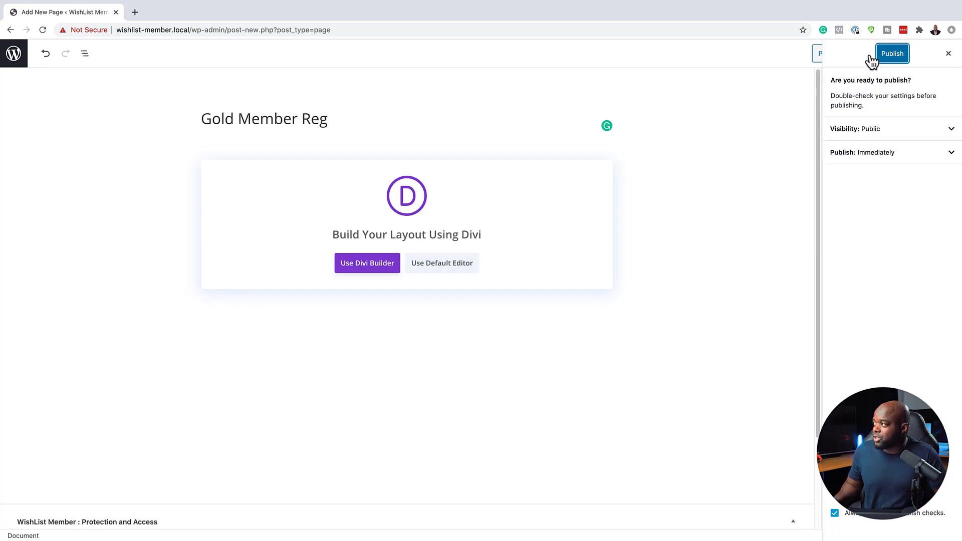
pyautogui.click(900, 59)
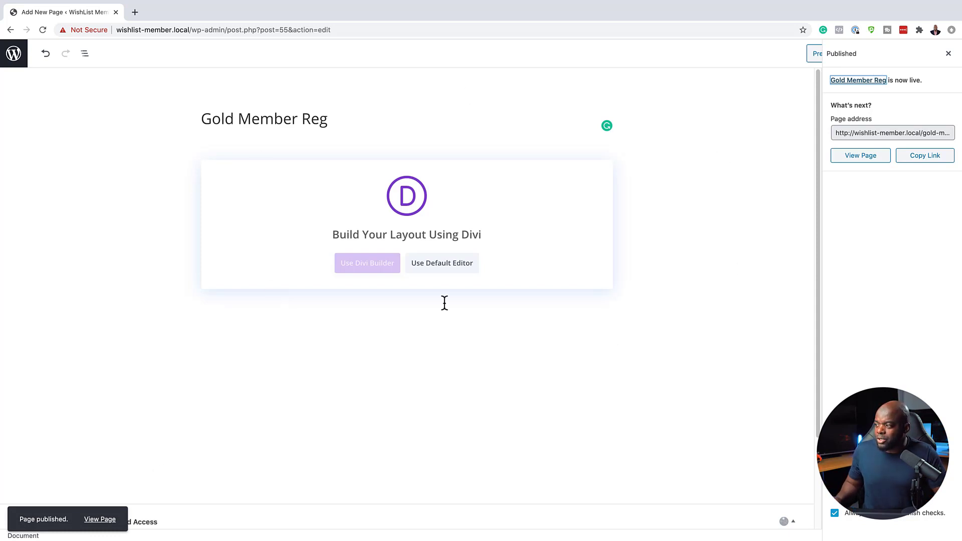
# - Open the page content in the default editor and add a Classic block to it
pyautogui.click(441, 263)
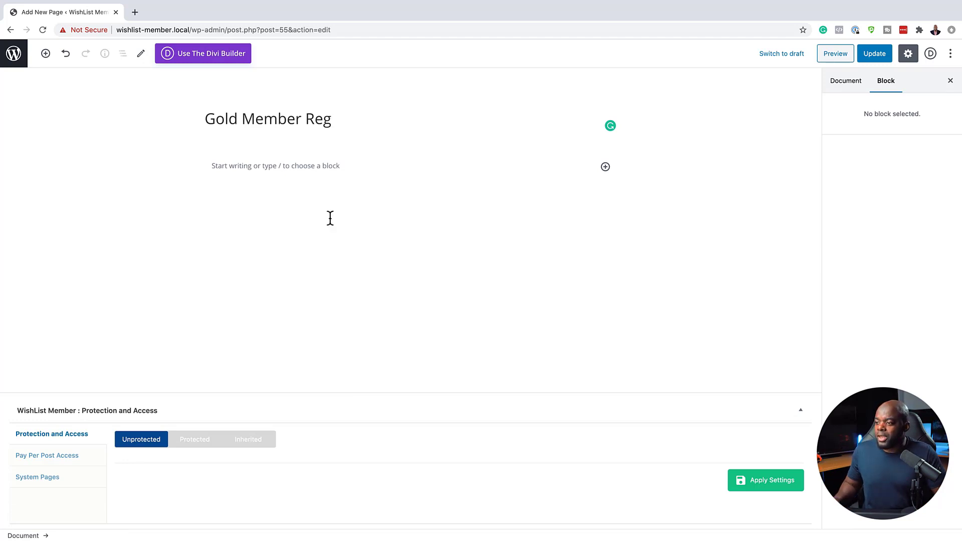
pyautogui.click(315, 166)
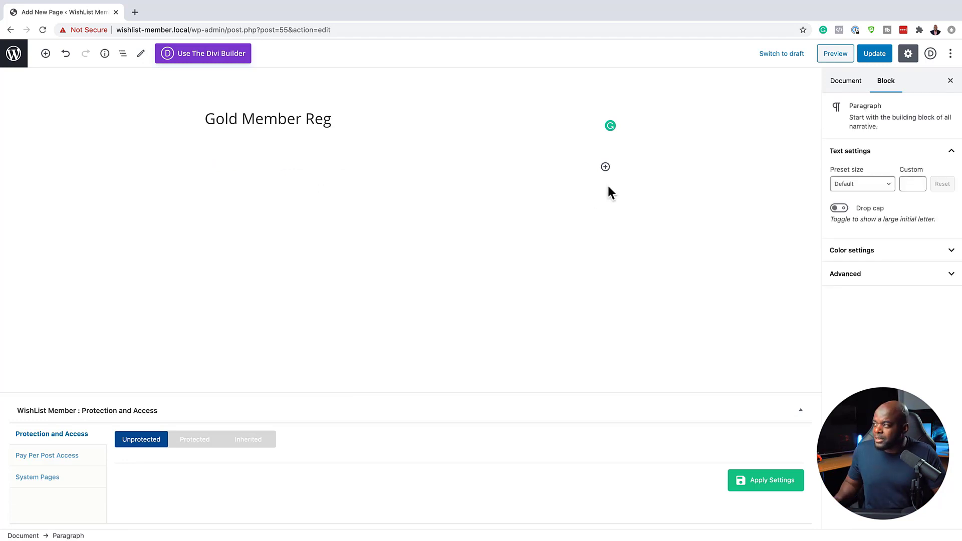
pyautogui.click(604, 167)
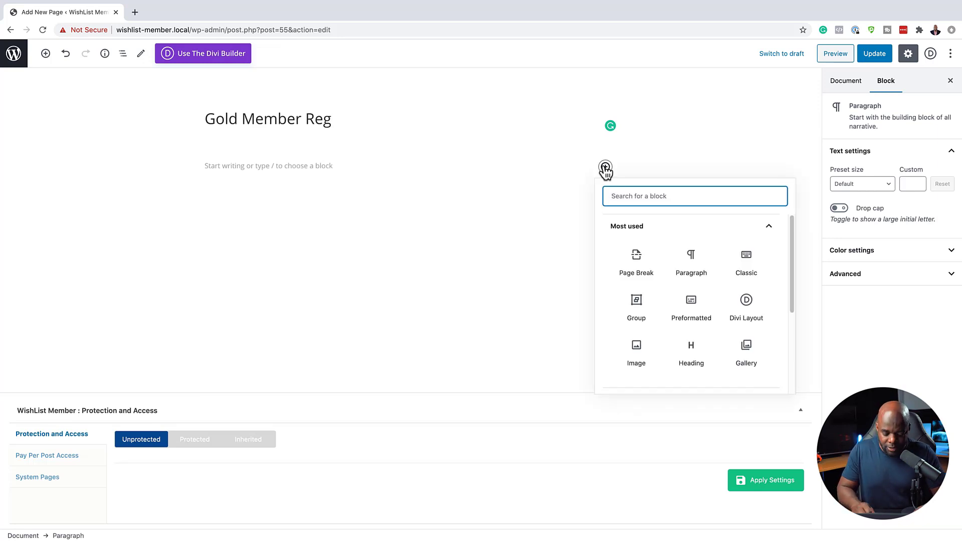
pyautogui.write('classic')
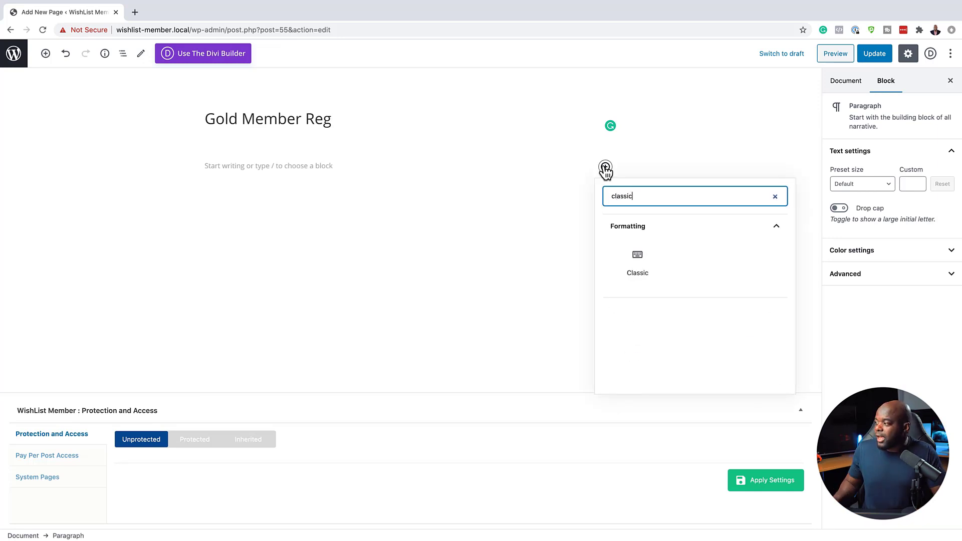
pyautogui.click(638, 261)
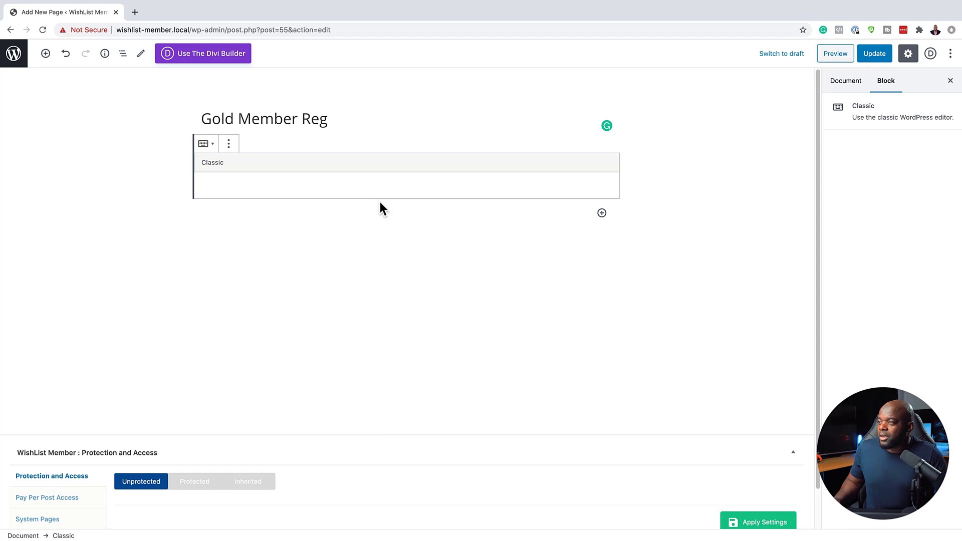
pyautogui.click(286, 189)
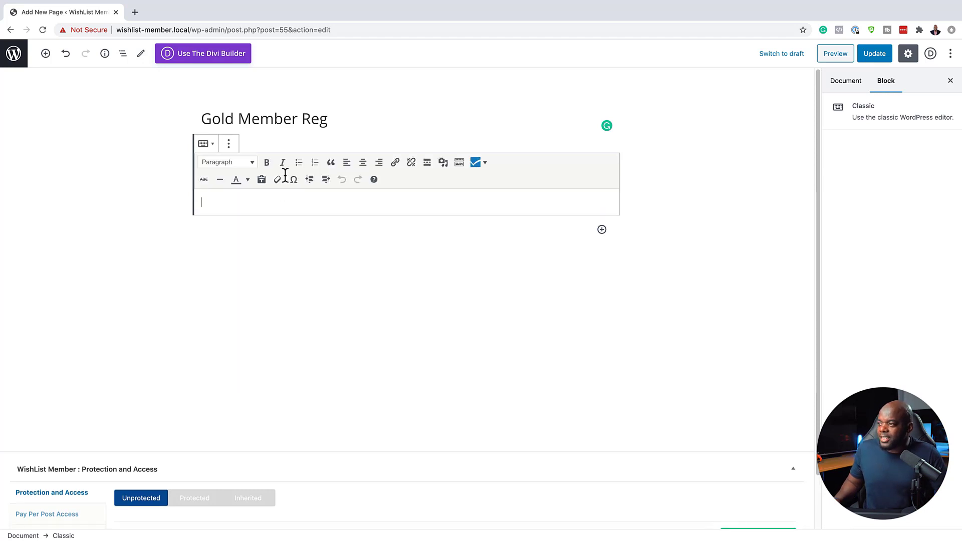
# - Copy the WishList Member registration form shortcode [wlm_register "Gold Membership"] for the Gold Membership level, without inserting it into the Classic block
pyautogui.click(485, 164)
pyautogui.moveTo(502, 181)
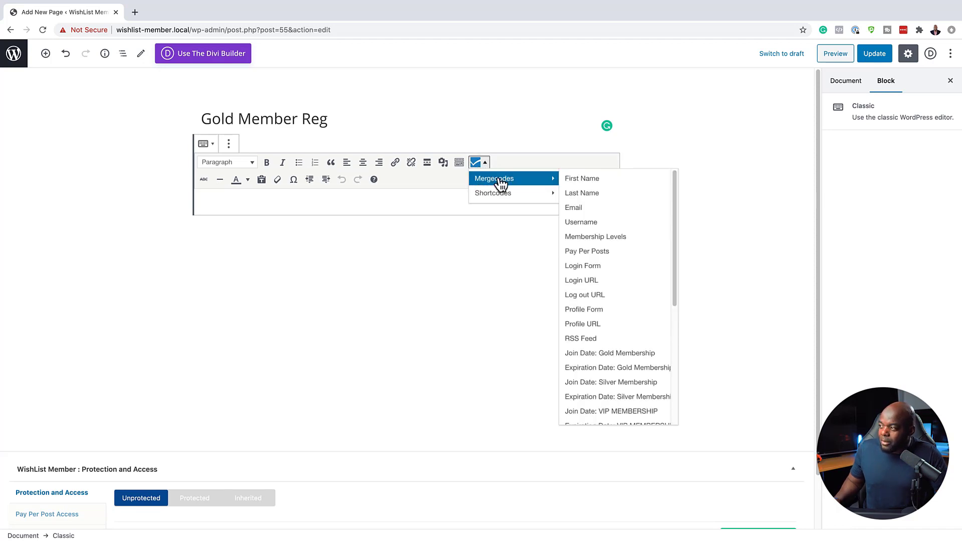
pyautogui.moveTo(510, 200)
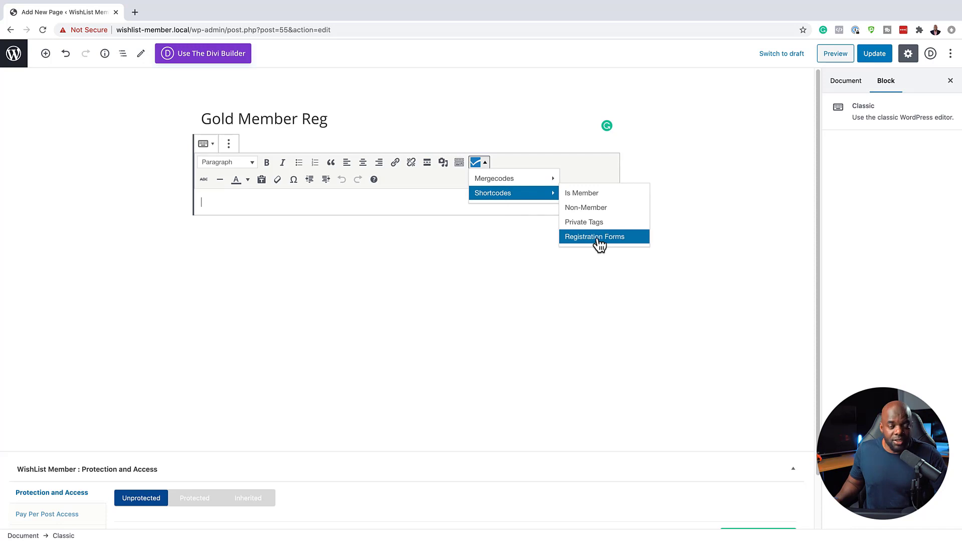
pyautogui.click(600, 241)
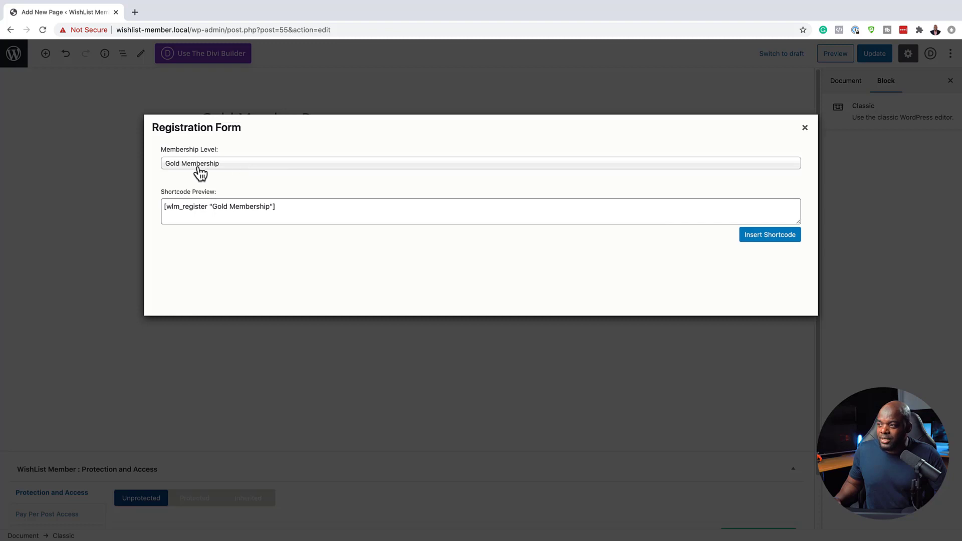
pyautogui.click(255, 168)
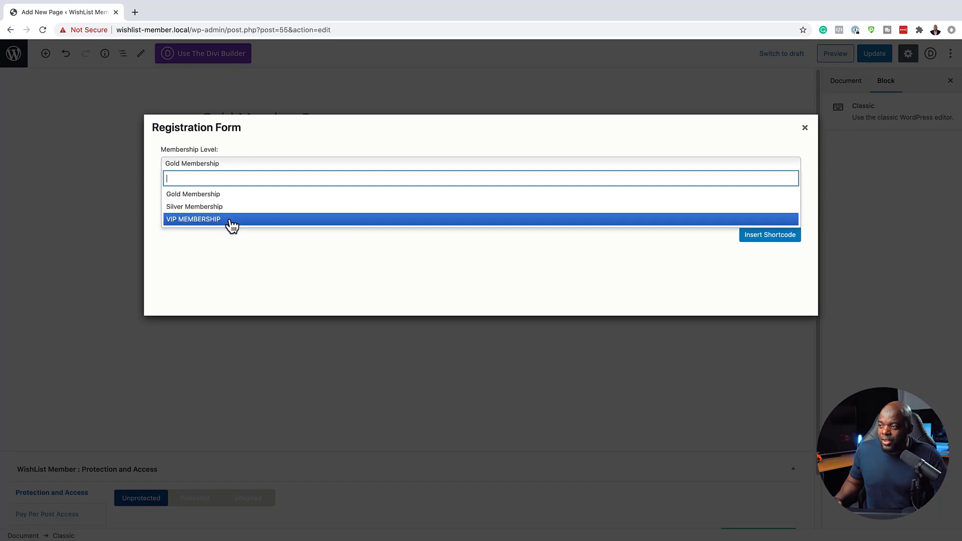
pyautogui.click(270, 270)
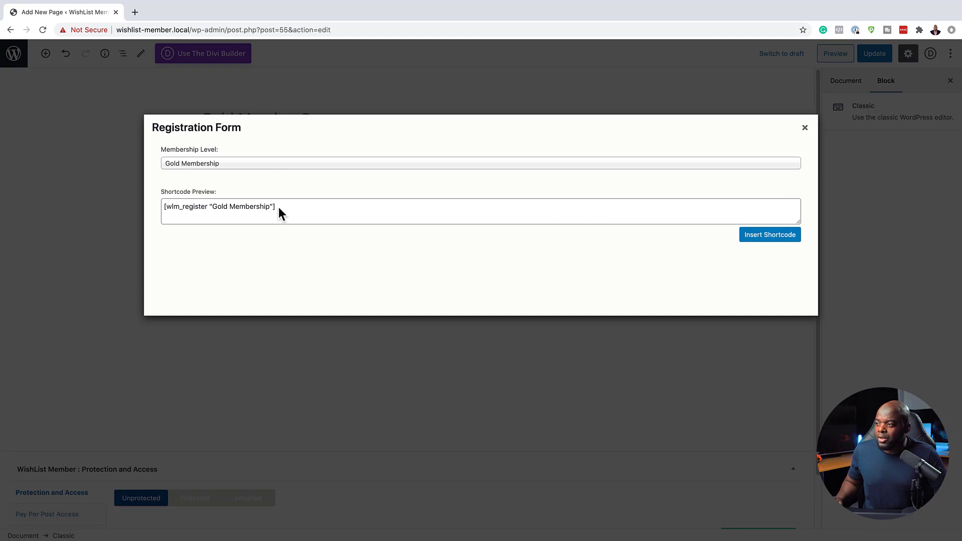
pyautogui.moveTo(279, 208); pyautogui.dragTo(158, 209)
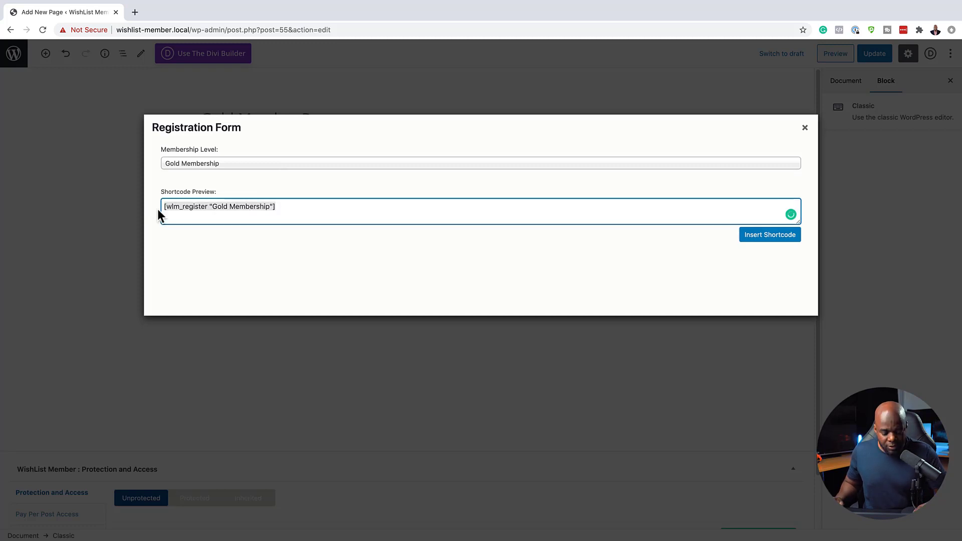
pyautogui.click(805, 129)
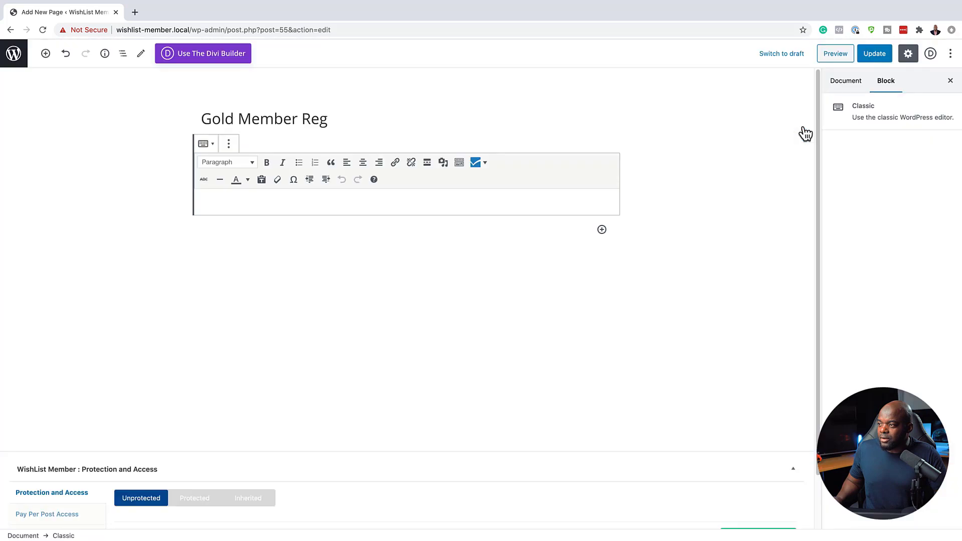
# - Switch the Gold Member Reg page to the Divi Builder and start building from scratch, without adding a row to the first section
pyautogui.click(197, 53)
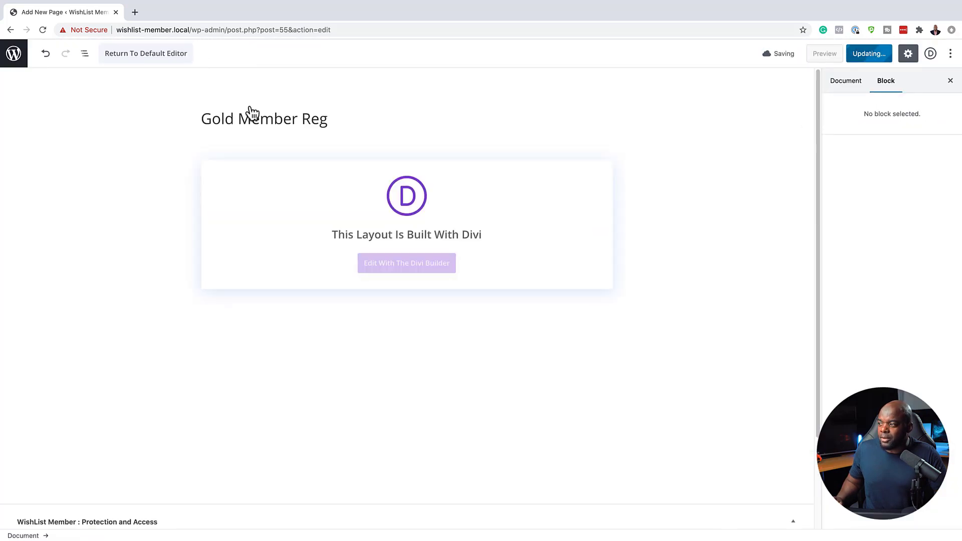
pyautogui.click(407, 266)
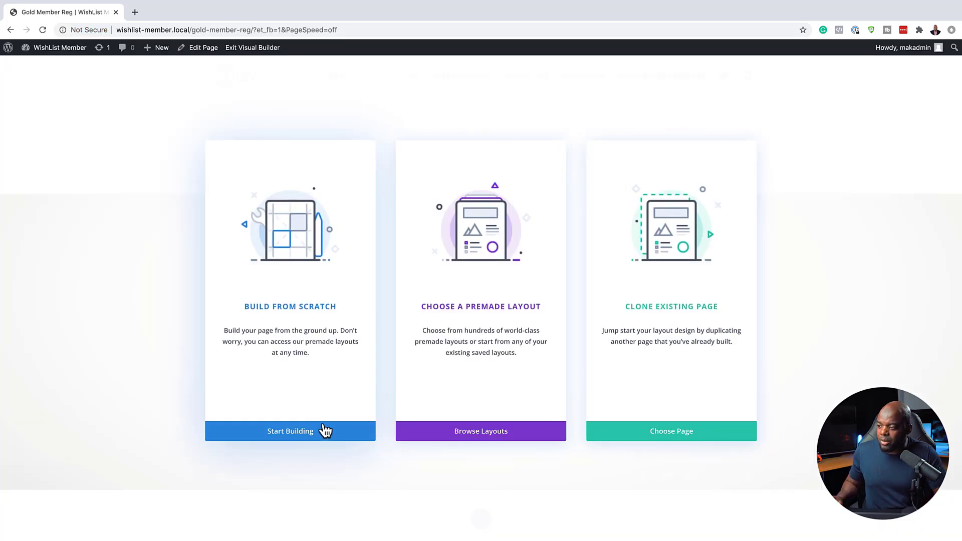
pyautogui.click(325, 431)
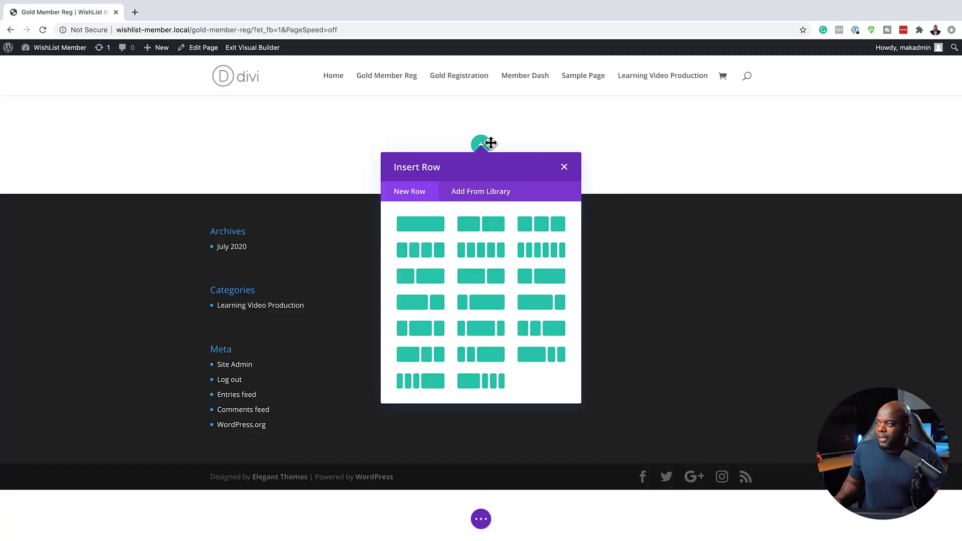
pyautogui.click(639, 236)
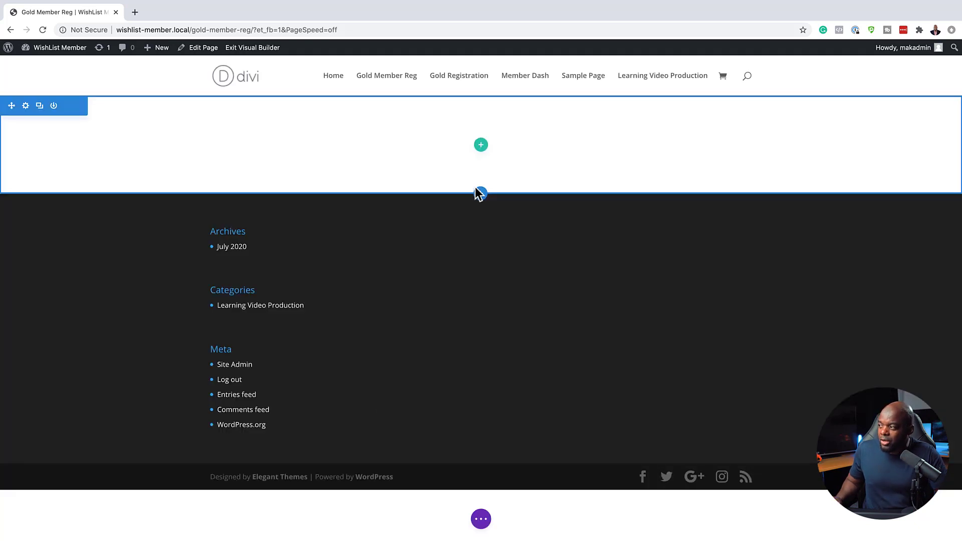
# - Insert a regular section below the empty one, with a single-column row containing a Text module
pyautogui.click(480, 195)
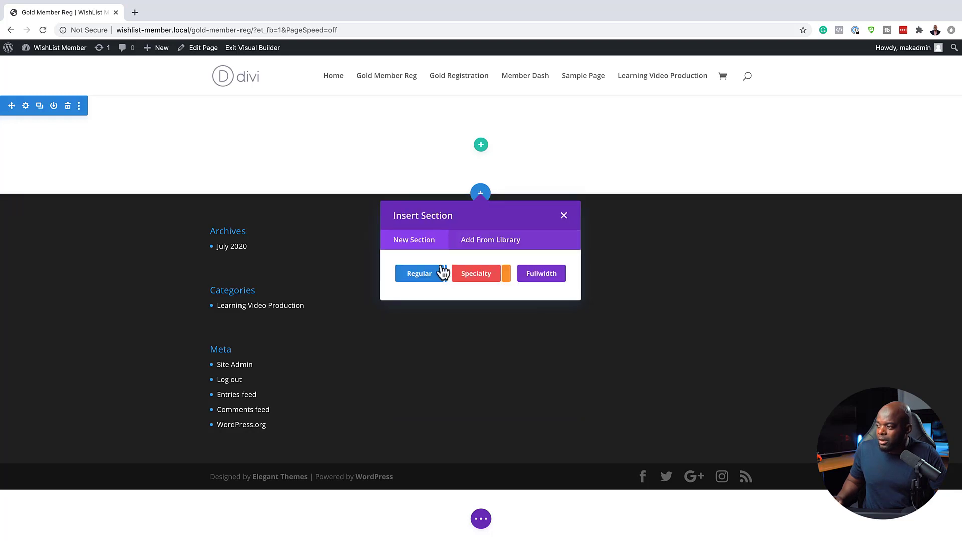
pyautogui.click(428, 279)
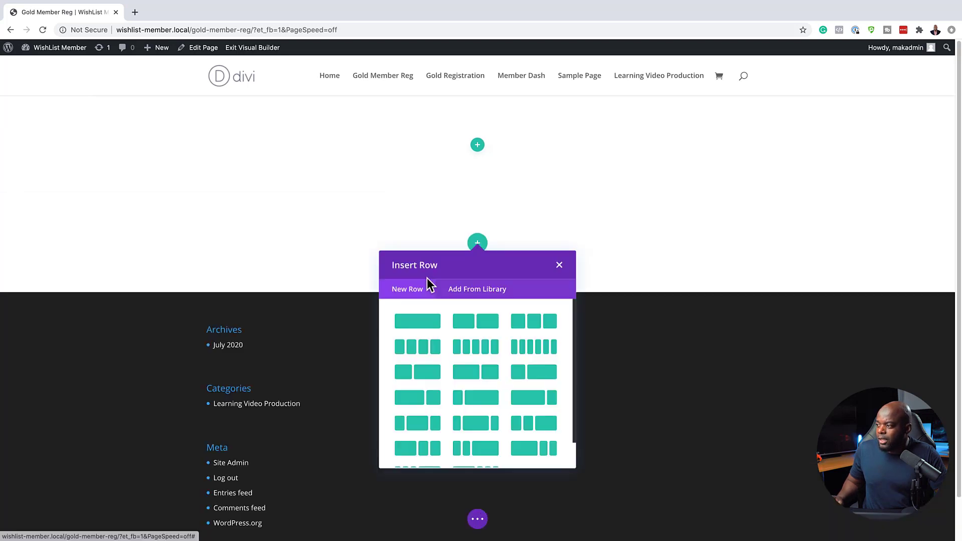
pyautogui.click(426, 329)
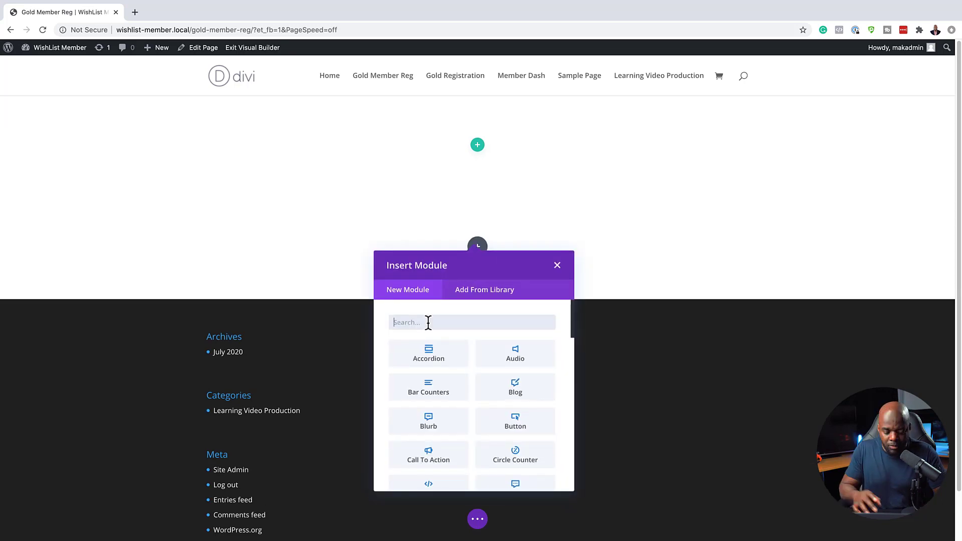
pyautogui.click(429, 322)
pyautogui.write('text')
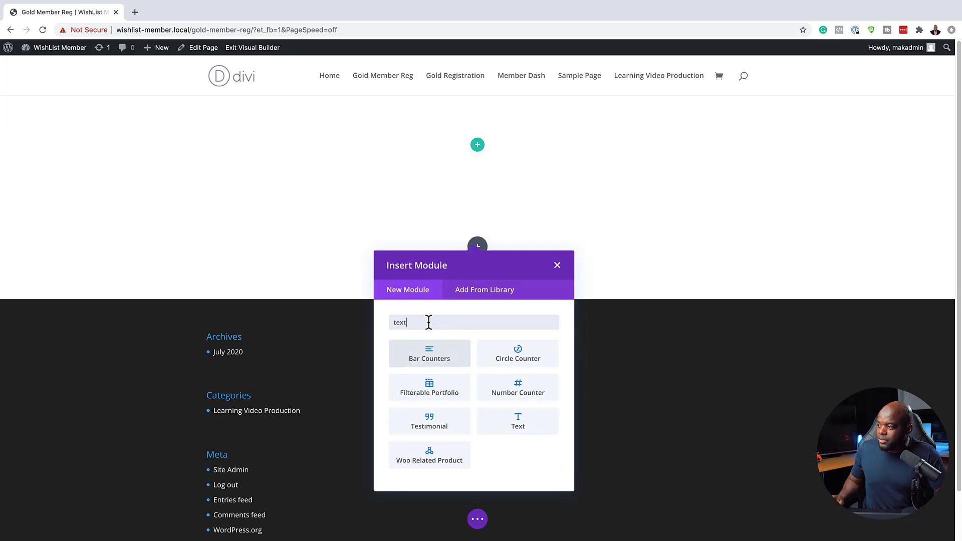
pyautogui.click(420, 358)
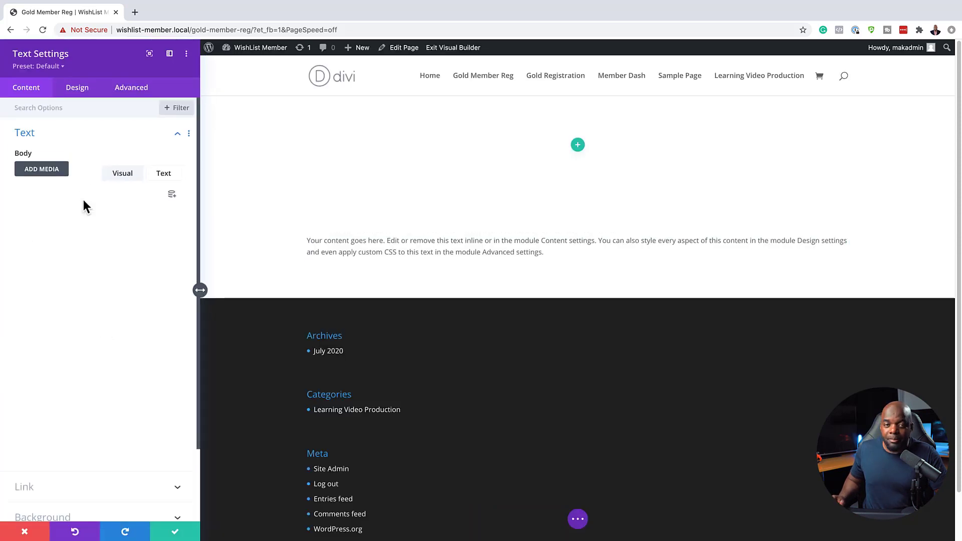
# - Replace the Text module's placeholder content with the shortcode [wlm_register "Gold Membership"] and save the module
pyautogui.moveTo(125, 309); pyautogui.dragTo(9, 242)
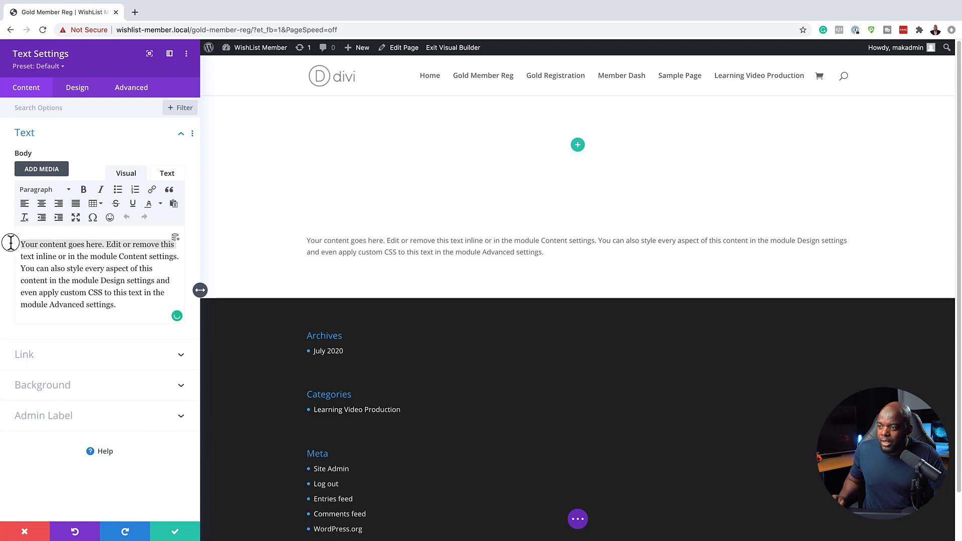
pyautogui.write('[wlm_register "Gold Membership"]')
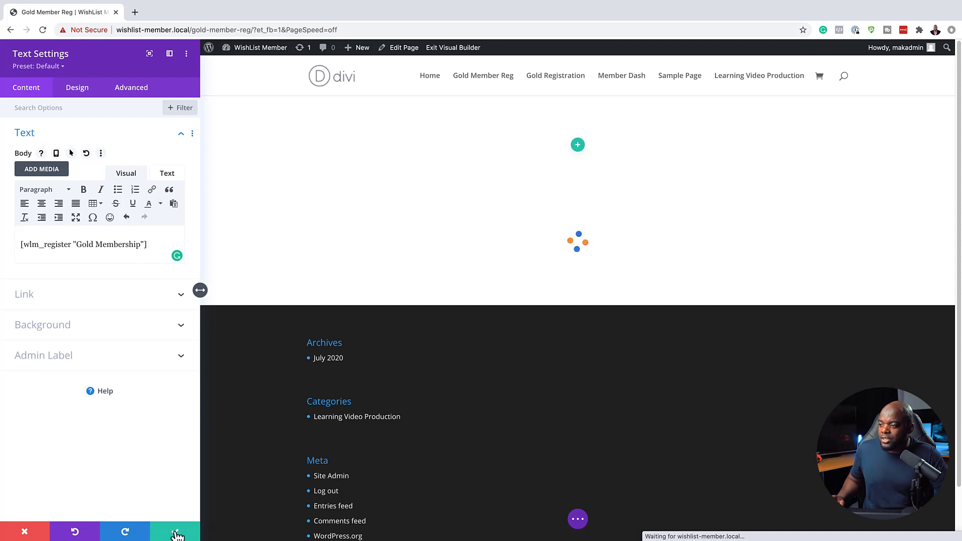
pyautogui.click(175, 533)
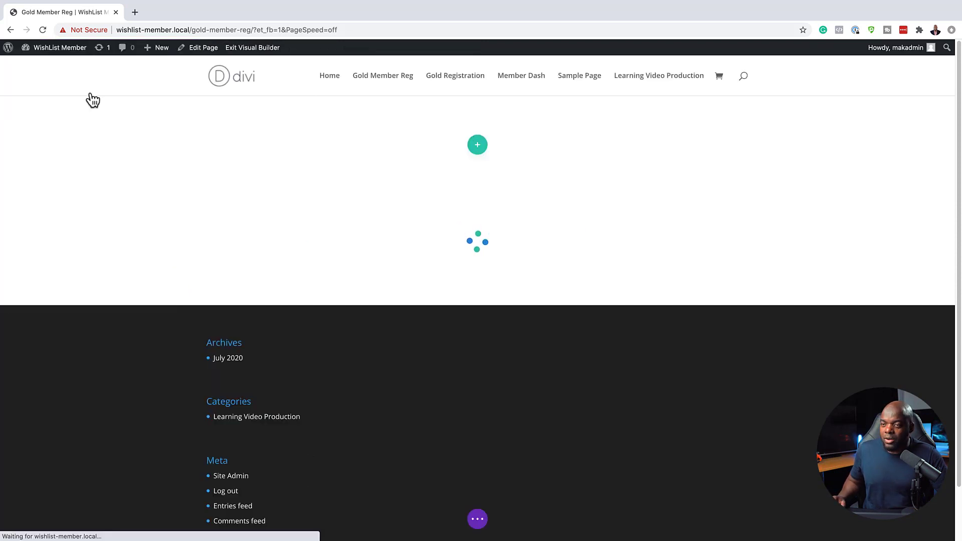
# - Give the empty first section a black background color
pyautogui.moveTo(55, 108)
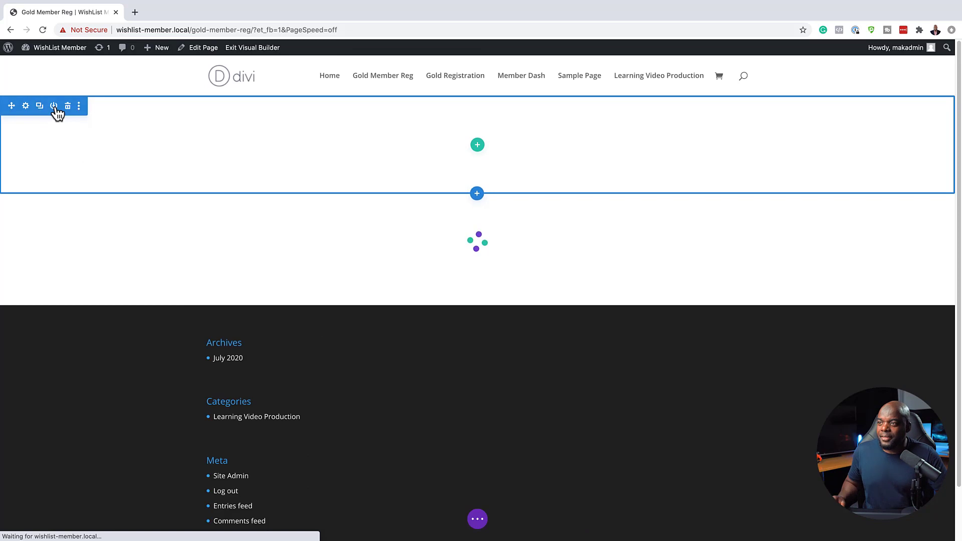
pyautogui.click(26, 106)
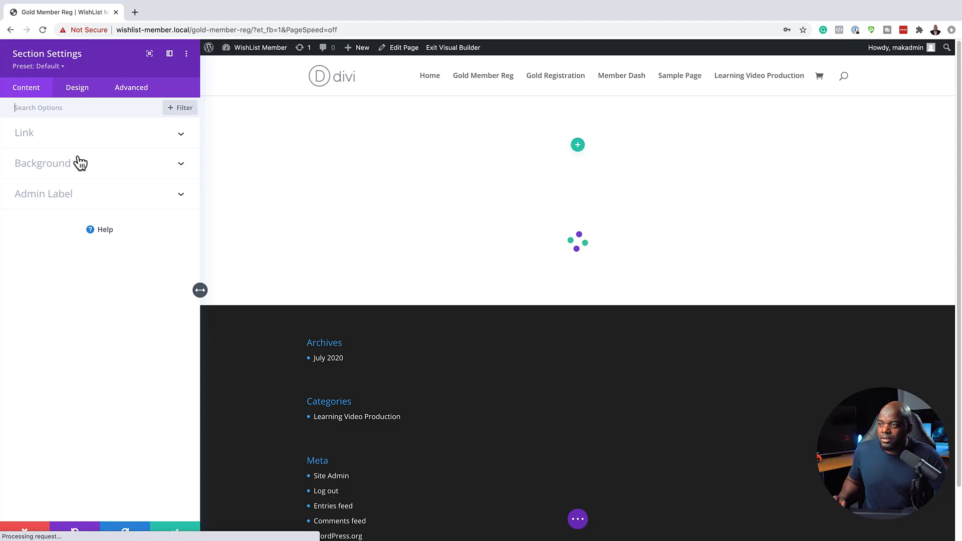
pyautogui.click(65, 172)
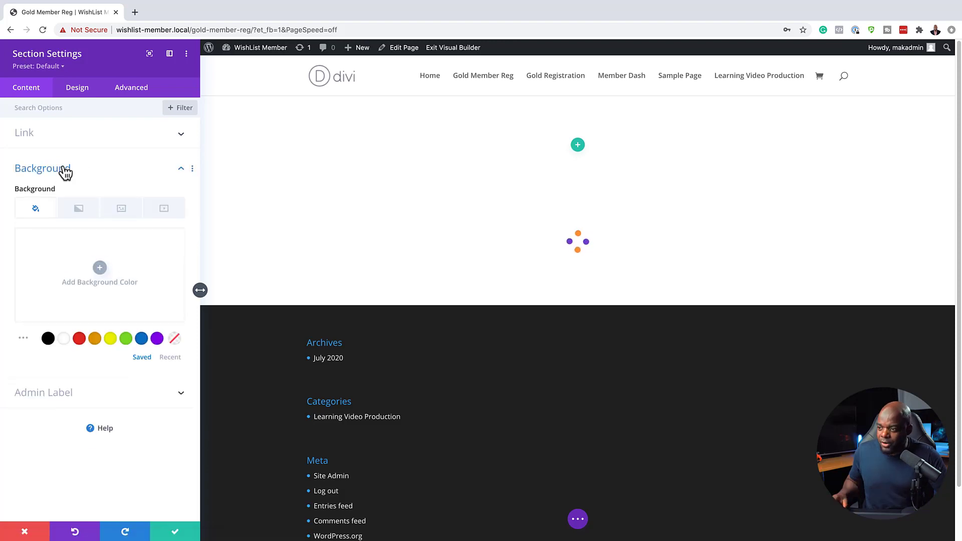
pyautogui.click(48, 339)
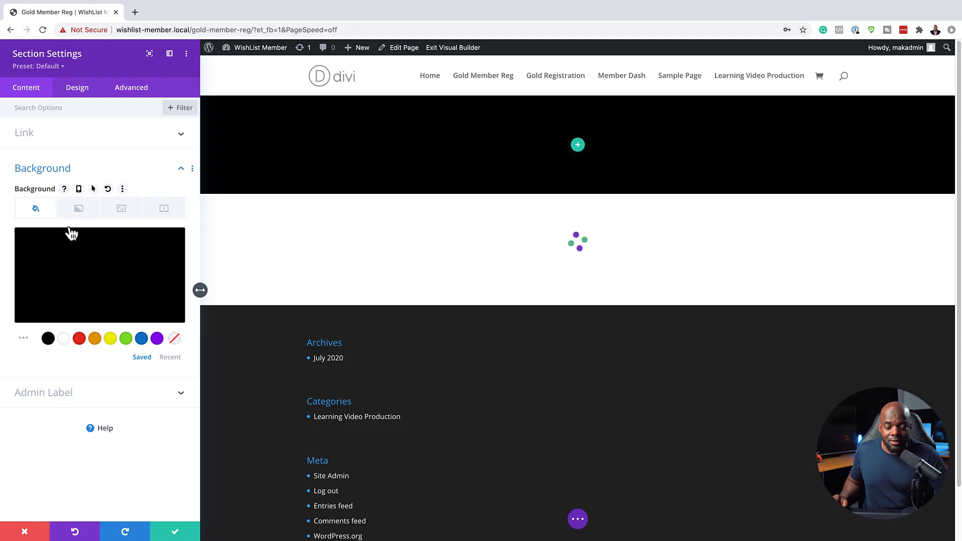
# - Set the first section's background image to the film crew photo photo-of-man-holding-camrea-3062539.jpg from the media library
pyautogui.click(122, 217)
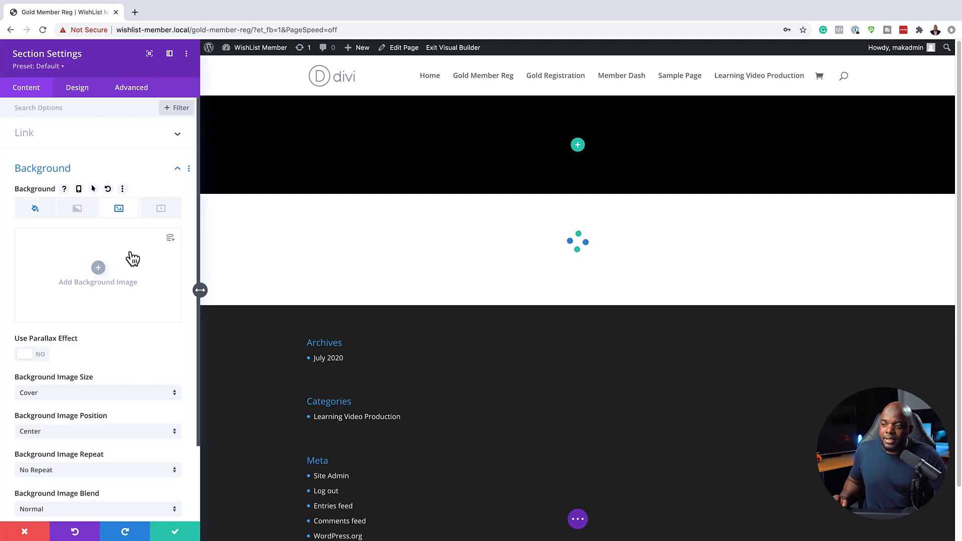
pyautogui.click(99, 269)
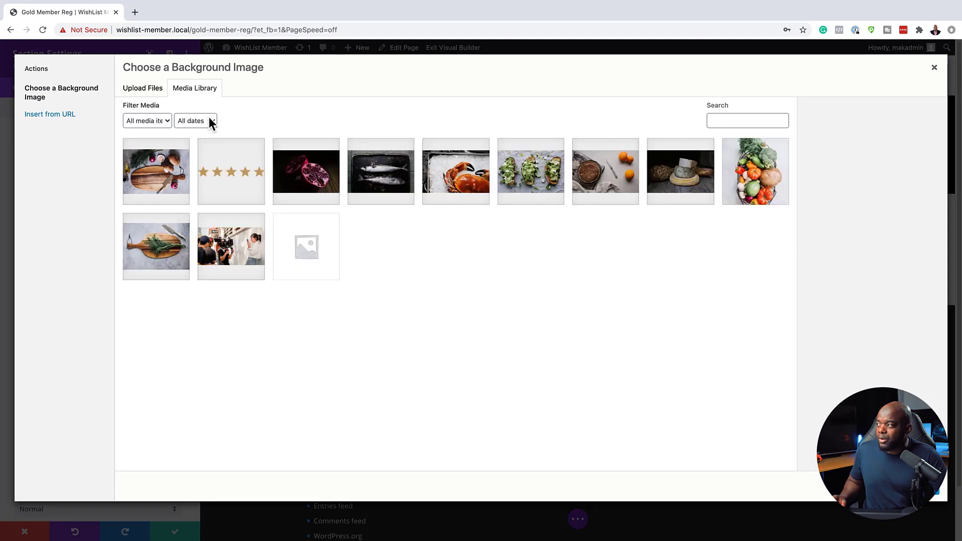
pyautogui.click(246, 252)
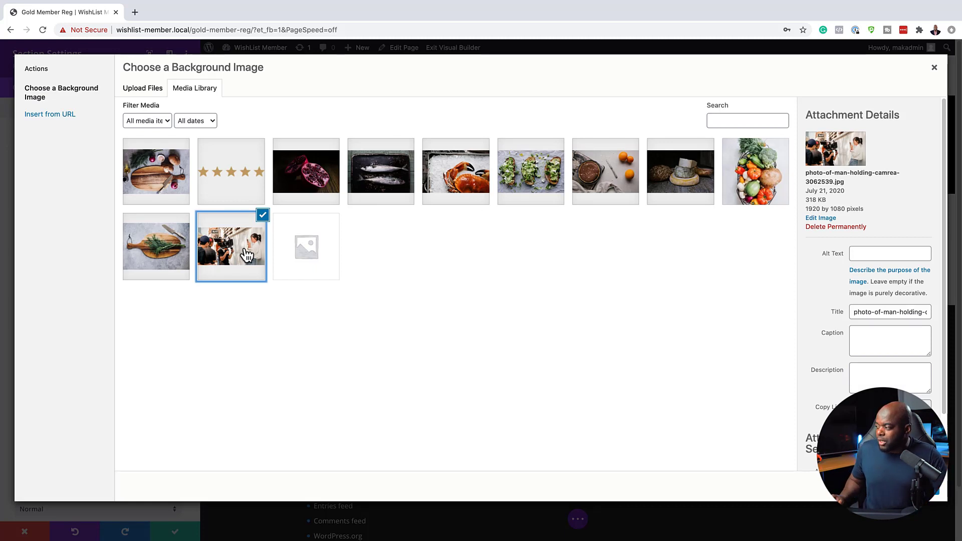
pyautogui.click(906, 486)
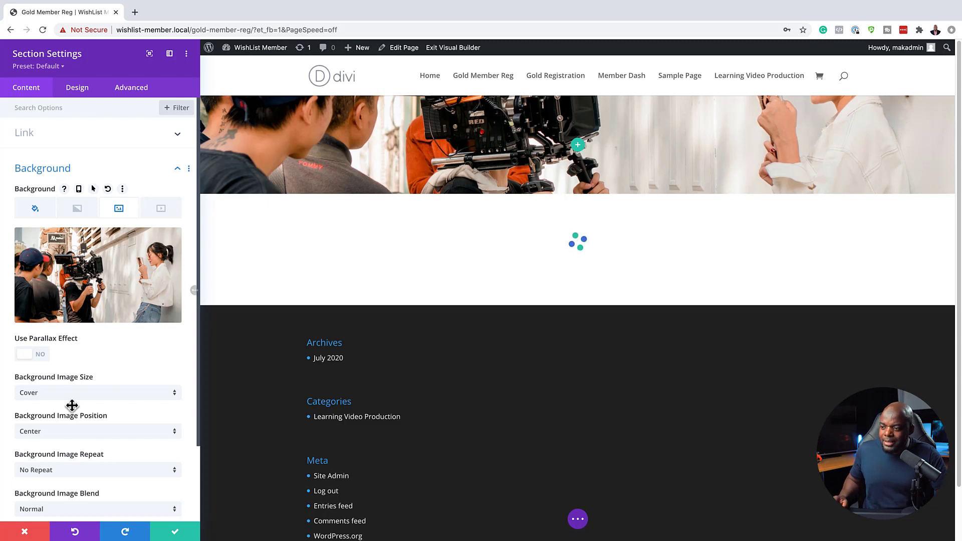
# - Set the section's background image blend to Overlay and make its black background color partly transparent at rgba(0,0,0,0.84)
pyautogui.scroll(-4, 144, 412)
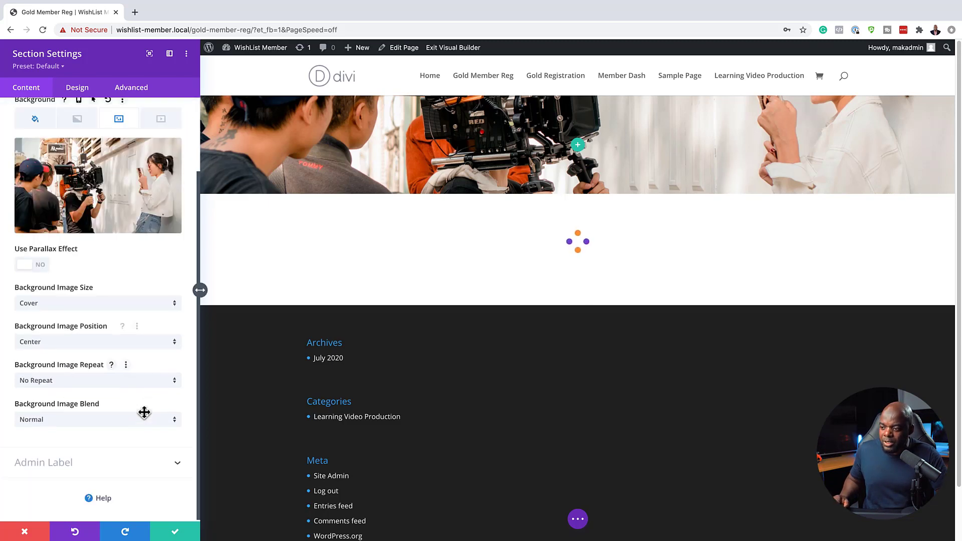
pyautogui.click(82, 420)
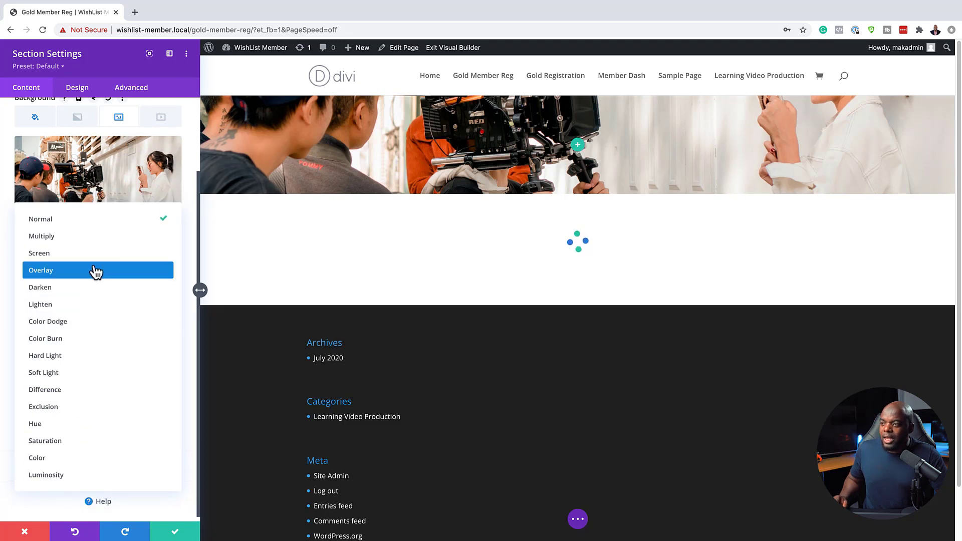
pyautogui.click(96, 271)
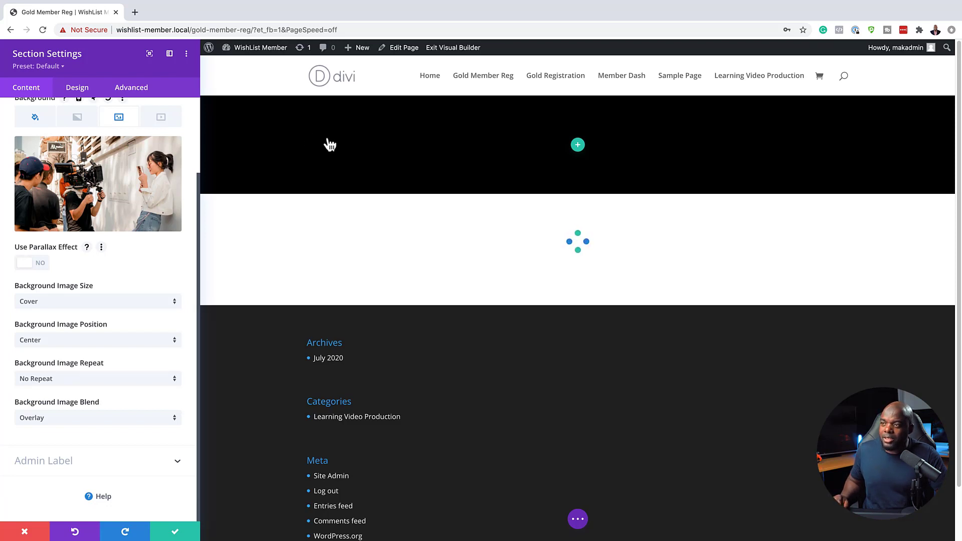
pyautogui.click(35, 121)
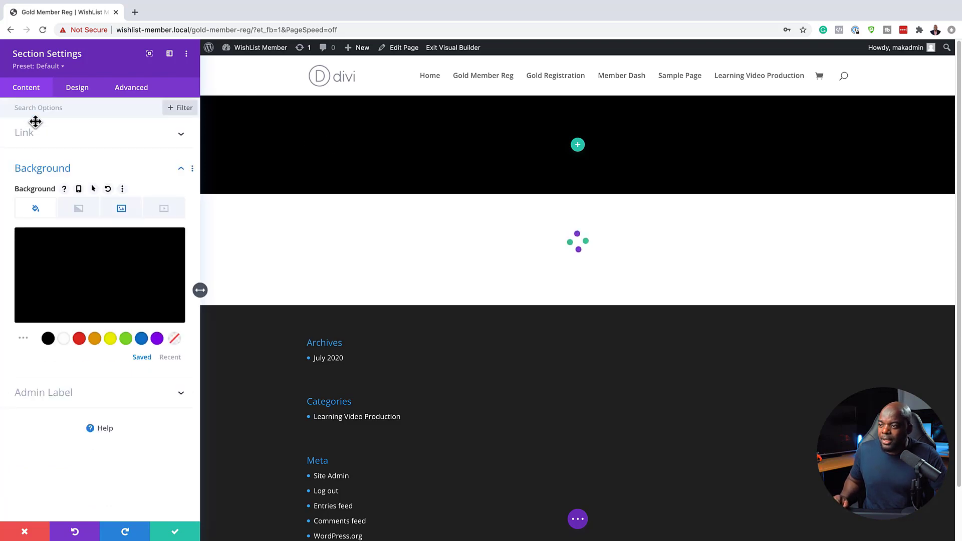
pyautogui.click(109, 285)
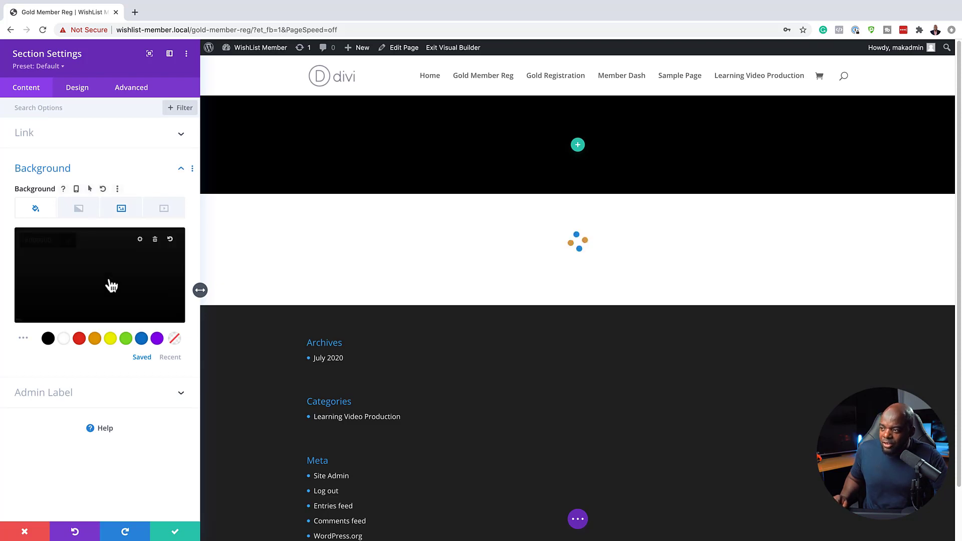
pyautogui.moveTo(172, 250); pyautogui.dragTo(174, 261)
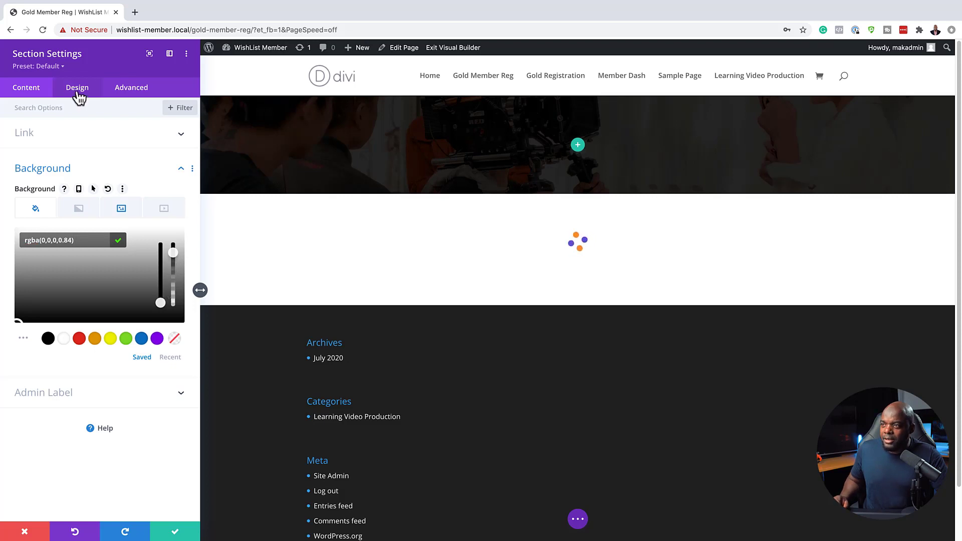
# - Set the first section's linked top and bottom padding to 7vw and save the section settings
pyautogui.click(77, 90)
pyautogui.click(41, 229)
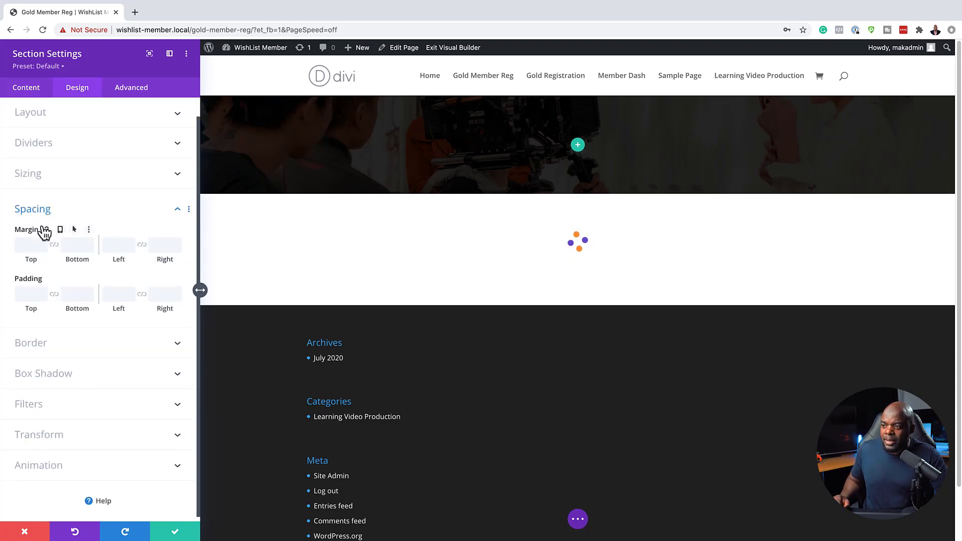
pyautogui.click(24, 295)
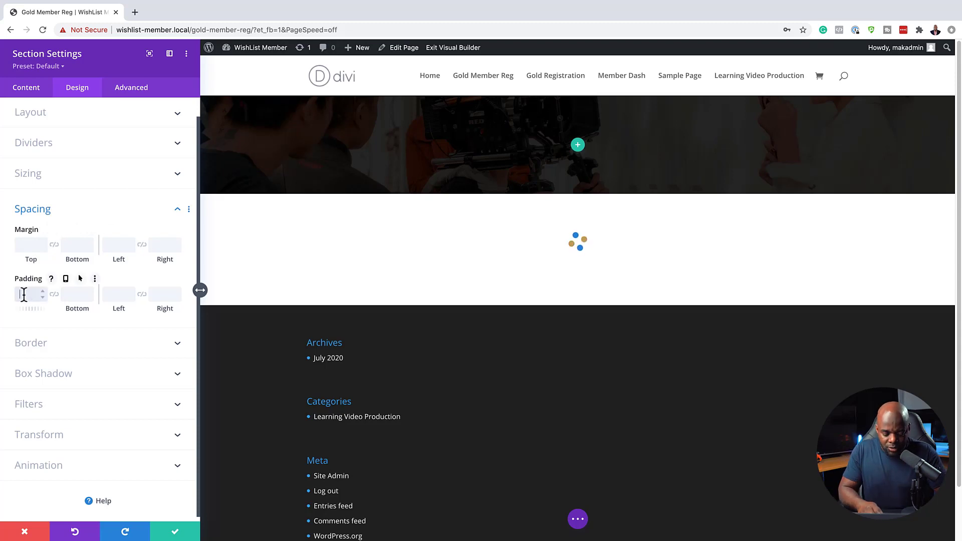
pyautogui.write('4vw')
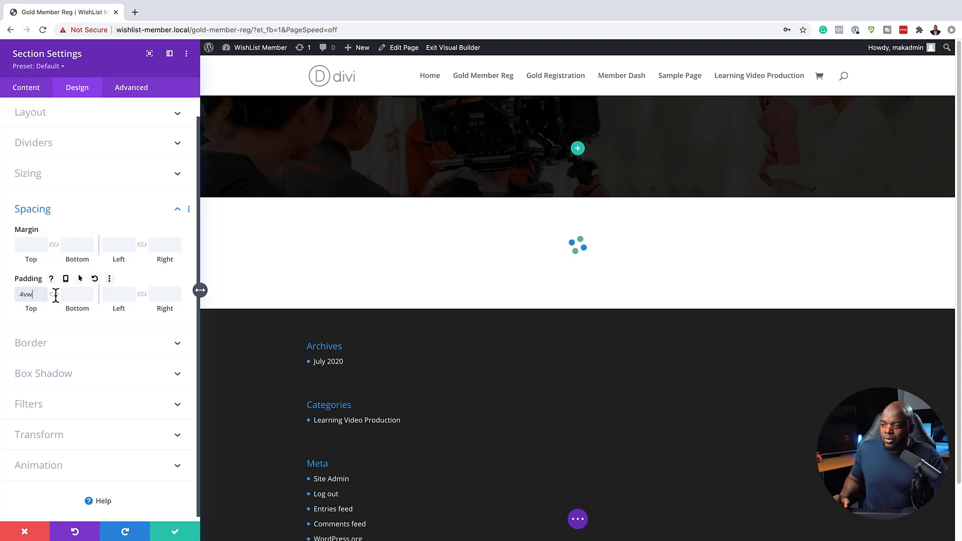
pyautogui.click(54, 294)
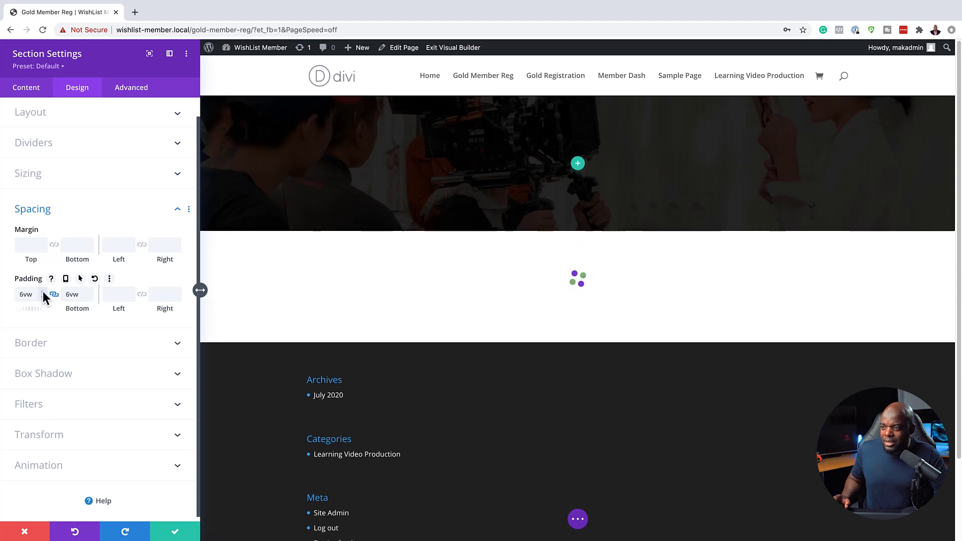
pyautogui.click(43, 292)
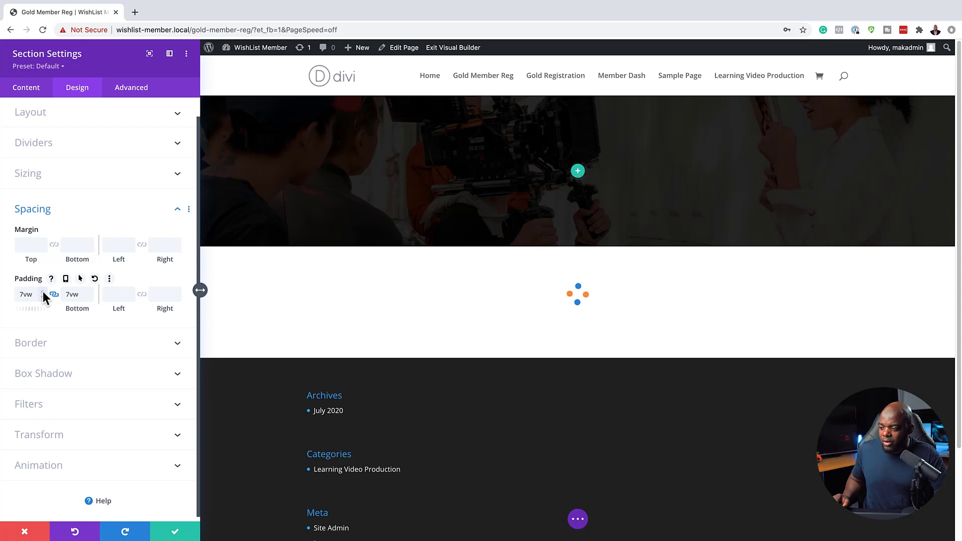
pyautogui.click(177, 535)
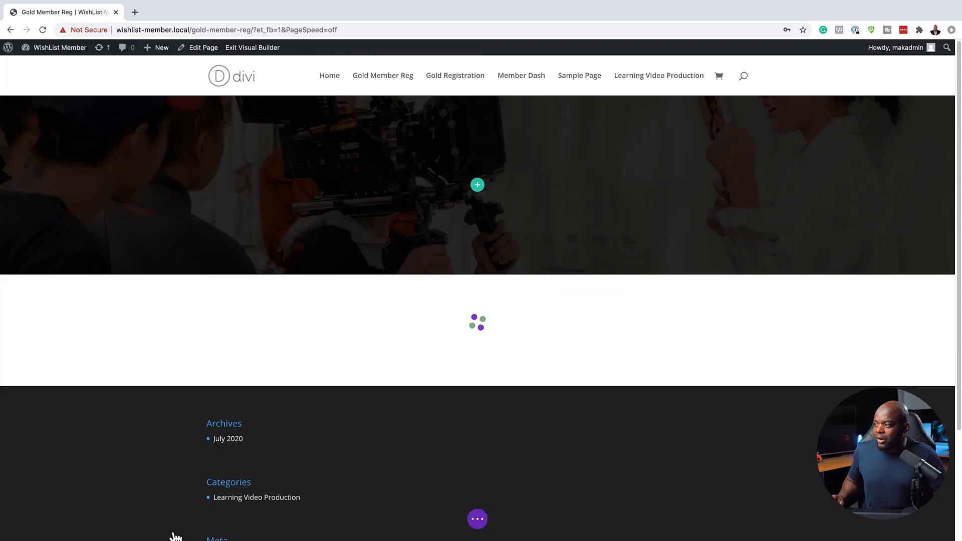
# - Insert a single-column row containing a Text module into the section with the photo background
pyautogui.click(478, 186)
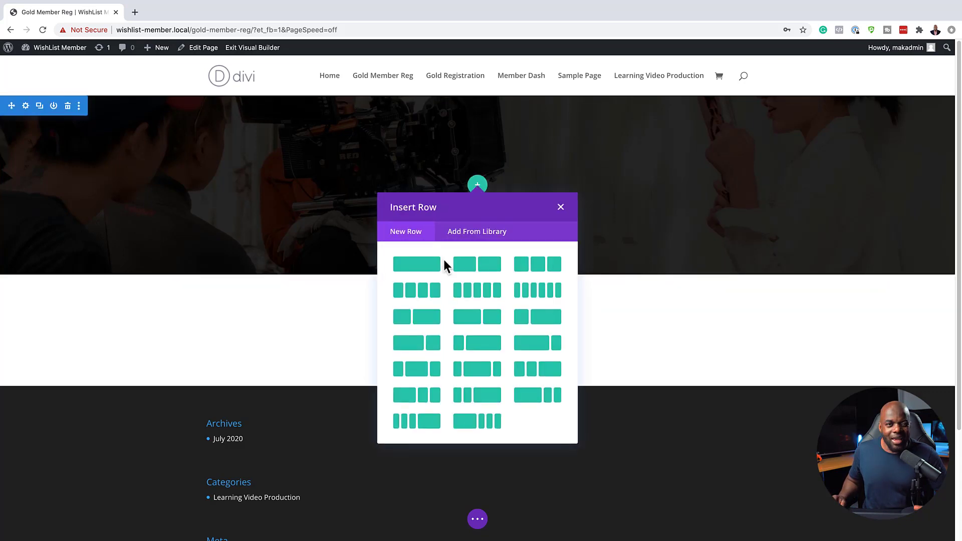
pyautogui.click(432, 267)
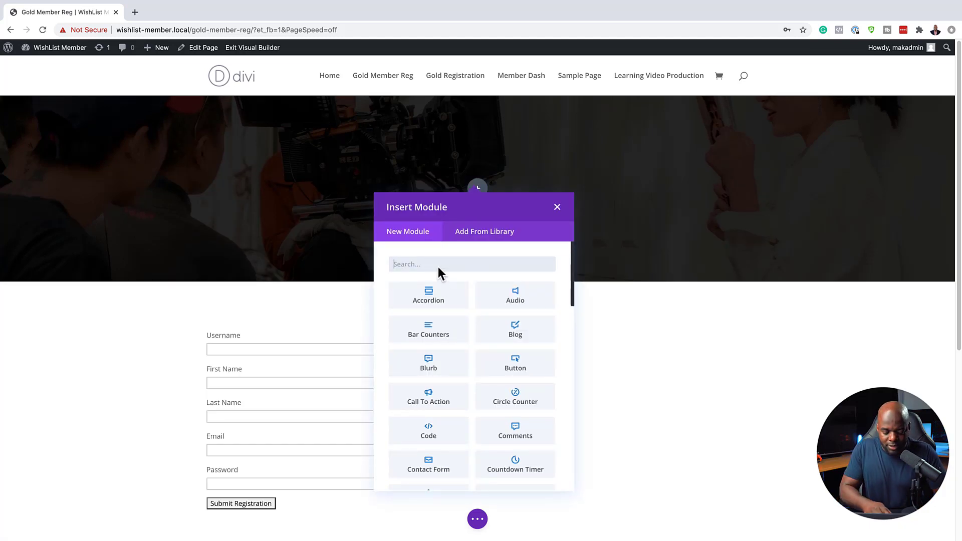
pyautogui.write('text')
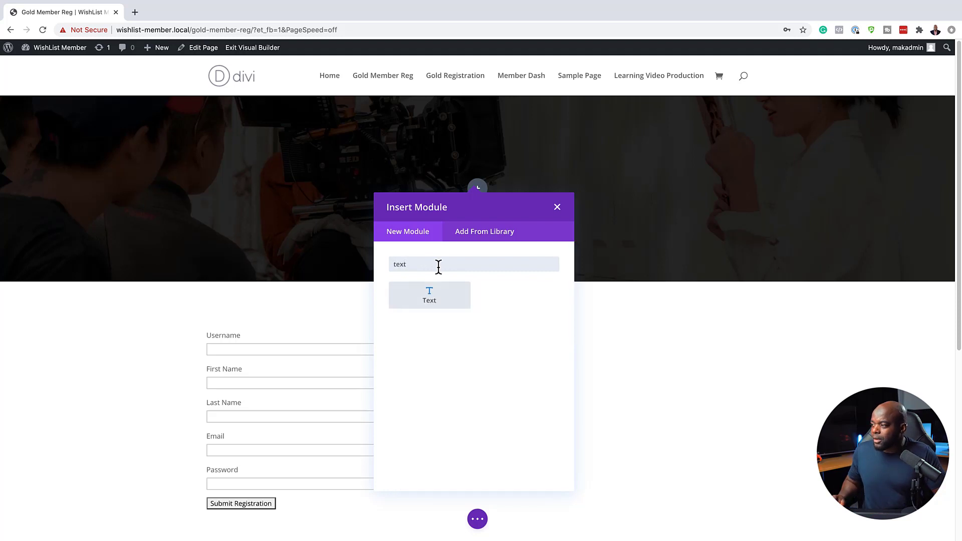
pyautogui.click(434, 295)
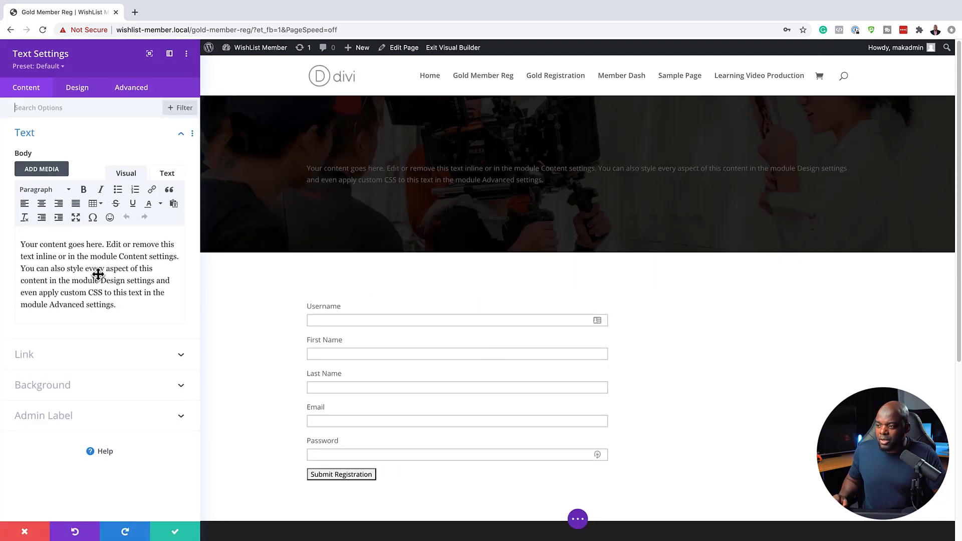
# - Replace the new Text module's placeholder content with "Gold Membership Registration" and format it as Heading 1
pyautogui.moveTo(125, 306); pyautogui.dragTo(10, 245)
pyautogui.press('BackSpace')
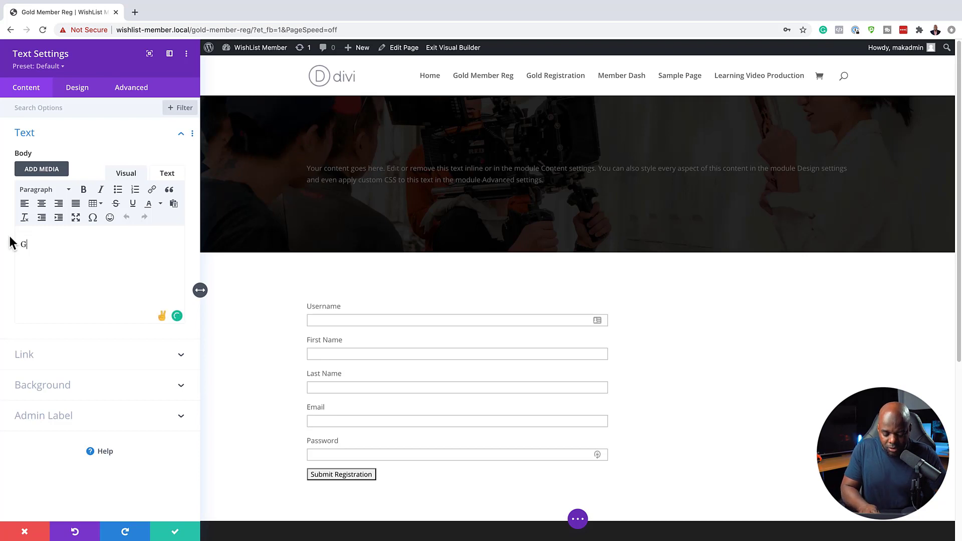
pyautogui.write('Gold M')
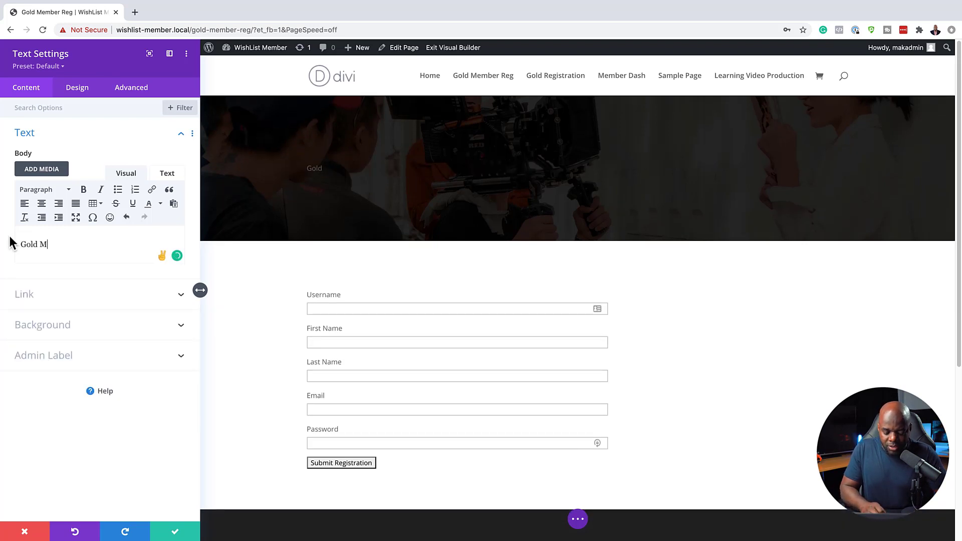
pyautogui.write('embership Registration')
pyautogui.moveTo(131, 244); pyautogui.dragTo(10, 244)
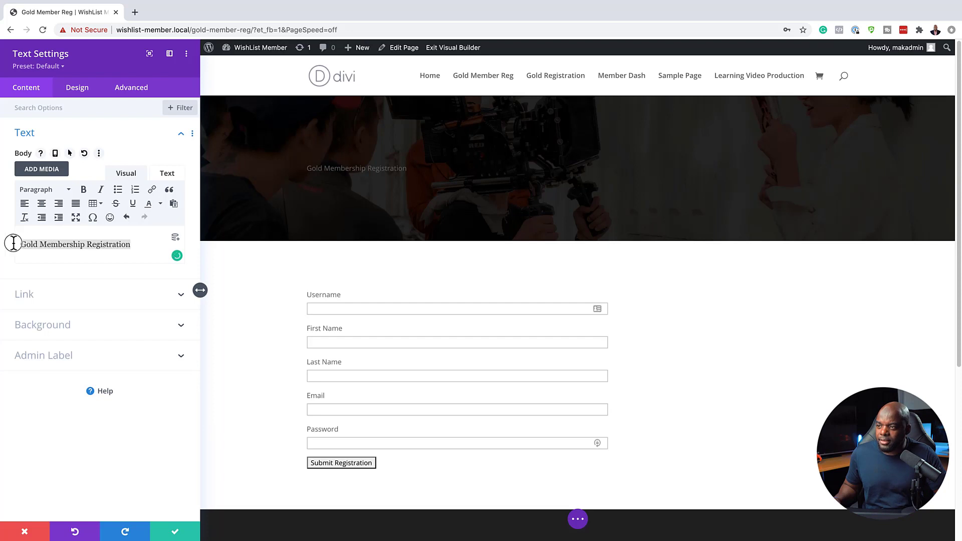
pyautogui.click(40, 189)
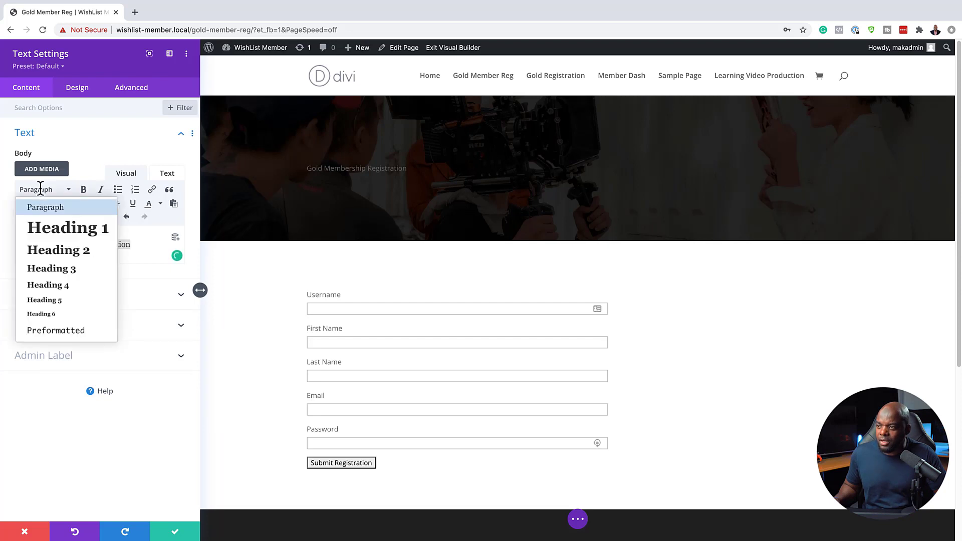
pyautogui.click(75, 231)
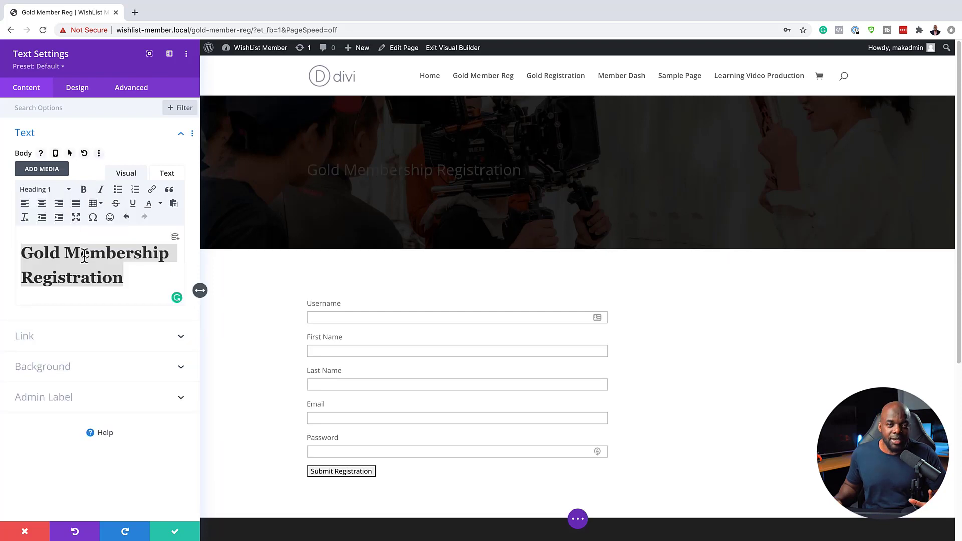
# - Style the title's H1 heading text in Poppins, Ultra Bold weight, all uppercase and center-aligned
pyautogui.click(78, 88)
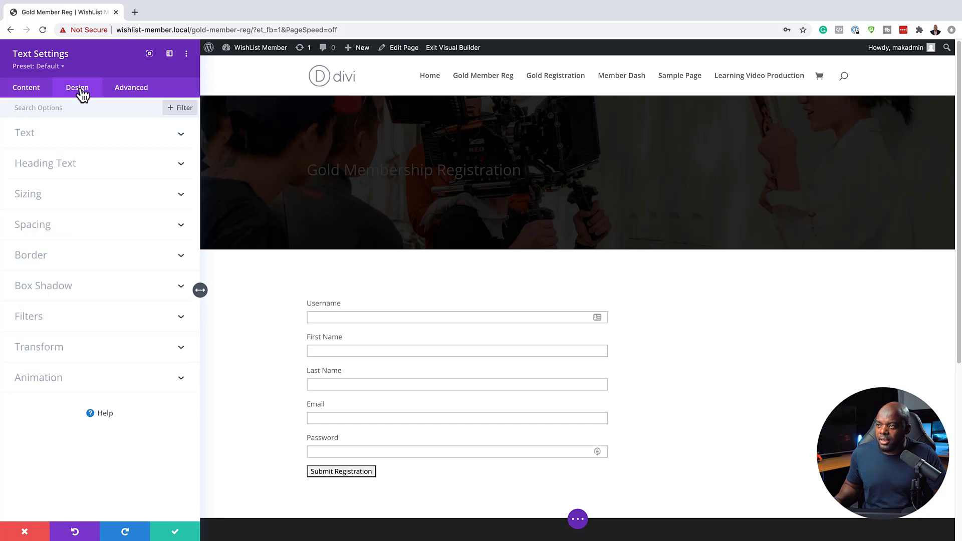
pyautogui.click(45, 165)
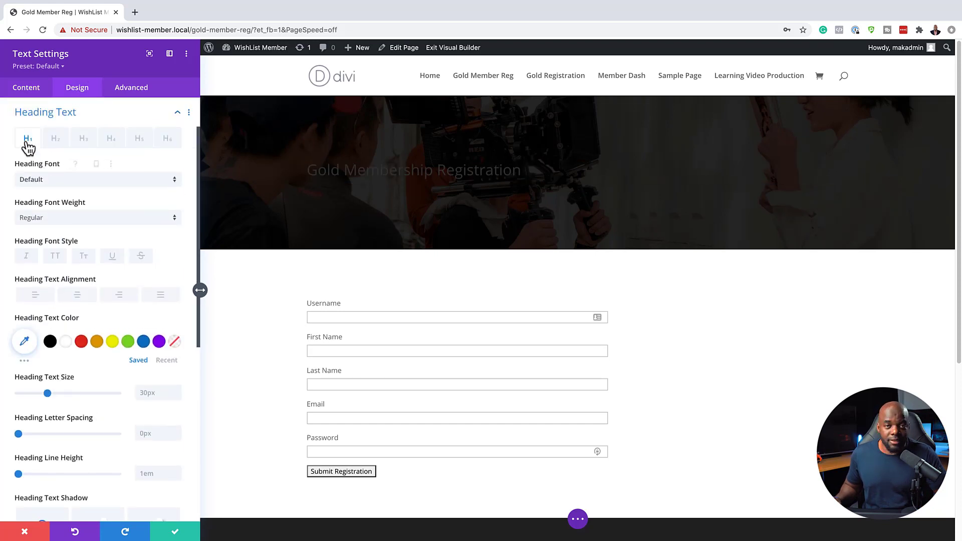
pyautogui.click(73, 182)
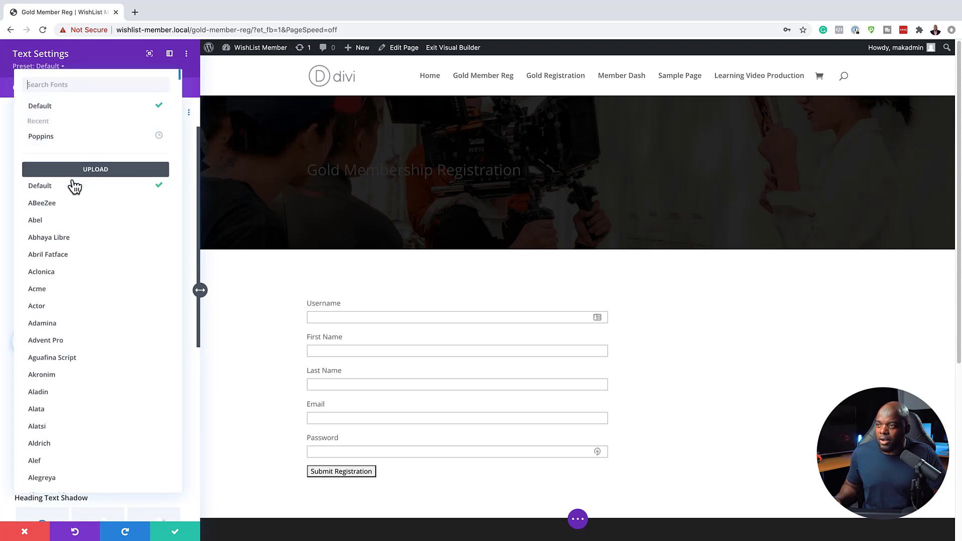
pyautogui.click(60, 137)
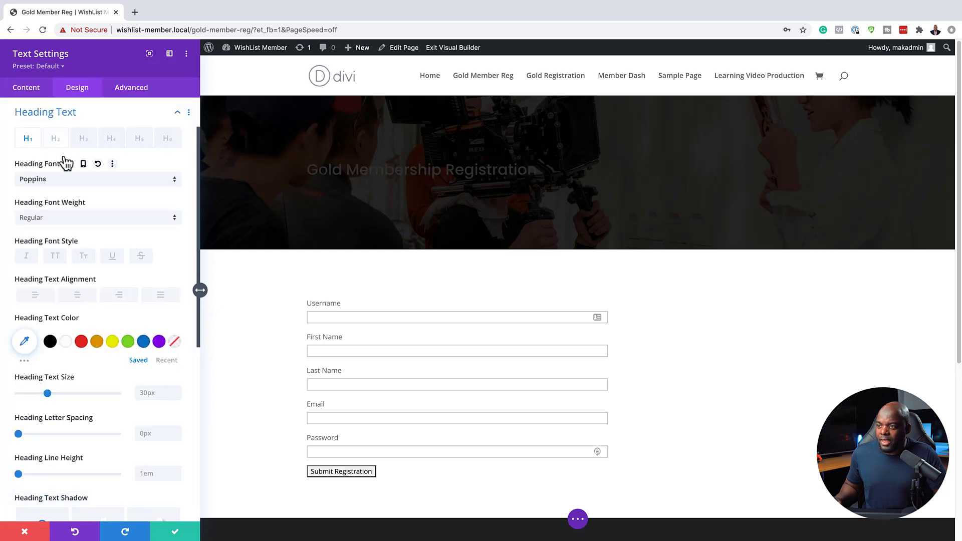
pyautogui.click(49, 219)
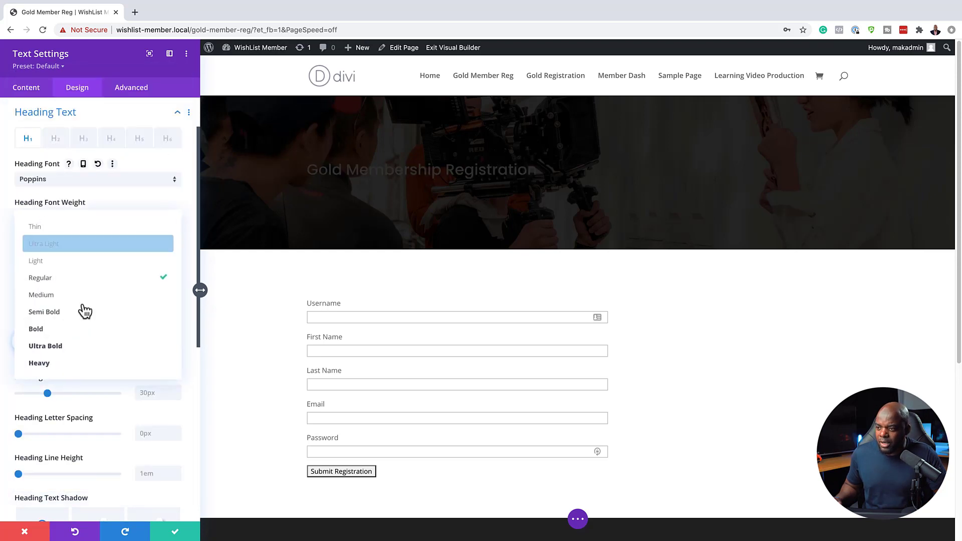
pyautogui.click(98, 357)
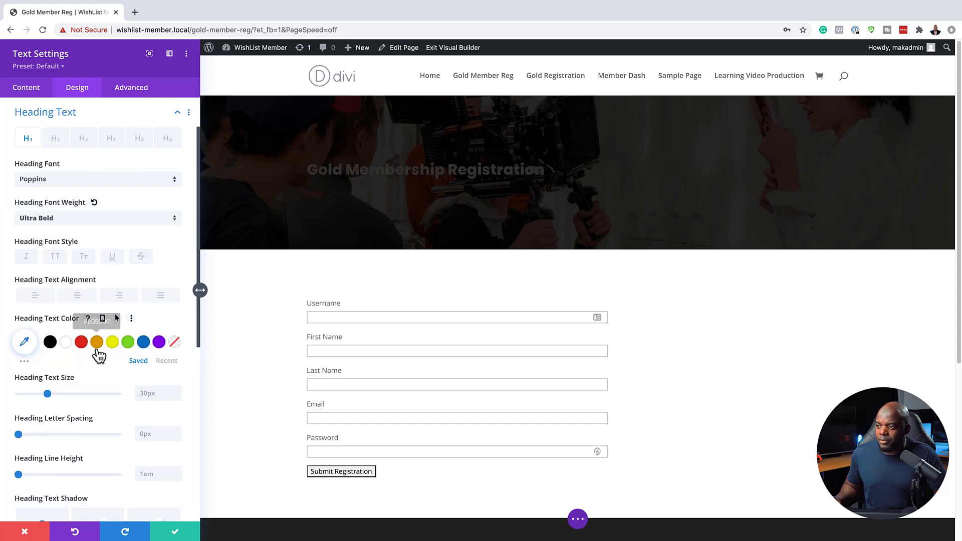
pyautogui.click(56, 257)
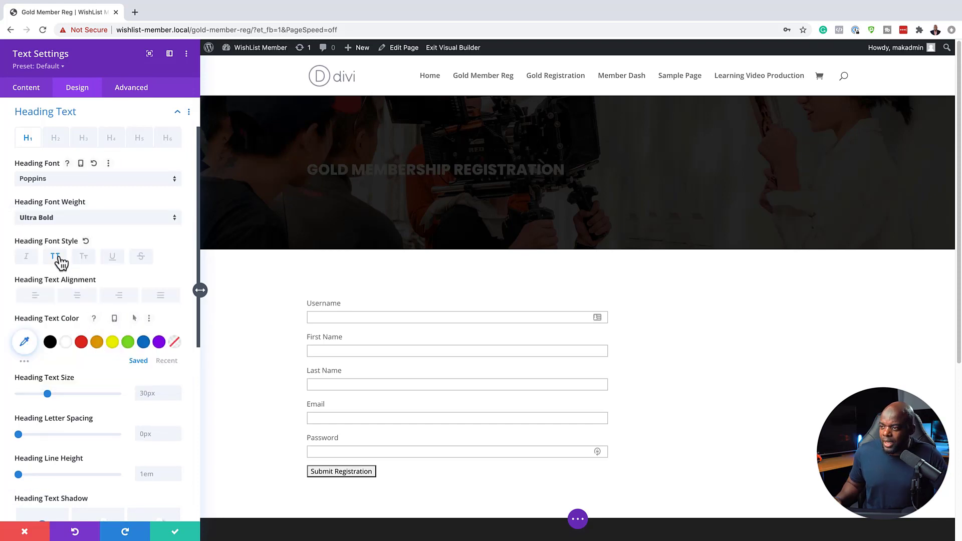
pyautogui.click(80, 297)
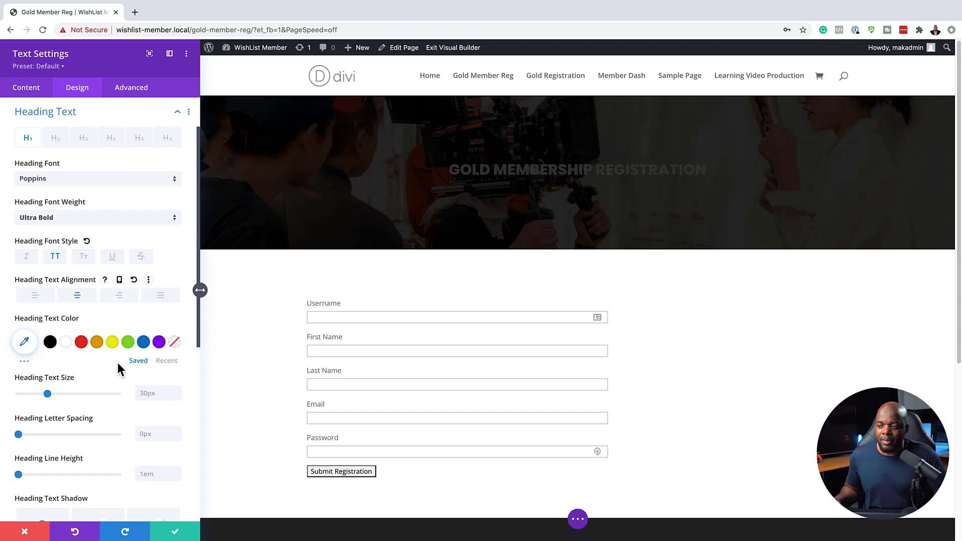
# - Set the H1 heading text color to light grey #d1d1d1
pyautogui.click(66, 343)
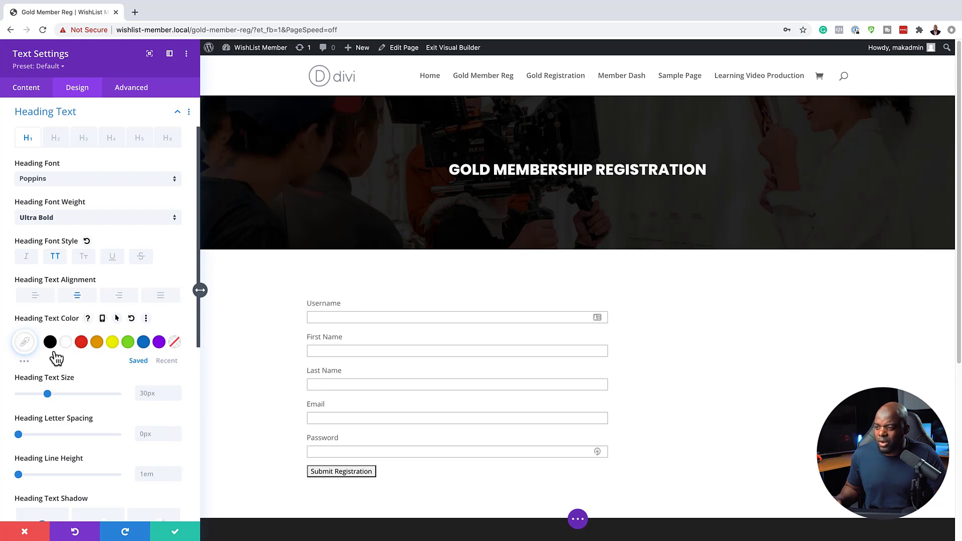
pyautogui.click(27, 345)
pyautogui.click(38, 368)
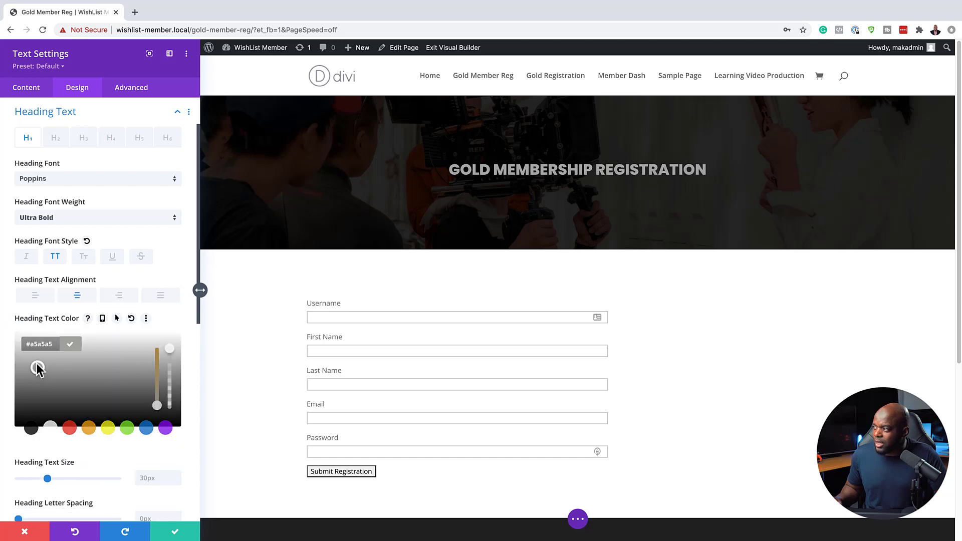
pyautogui.moveTo(38, 369); pyautogui.dragTo(67, 351)
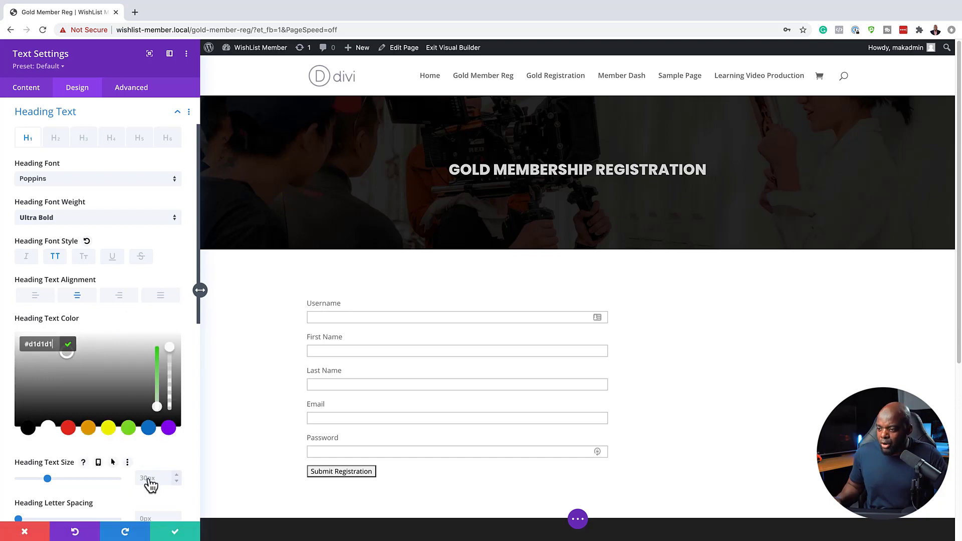
# - Set the heading text size to 5vw and line height to 1.2em, and save the title module
pyautogui.click(148, 479)
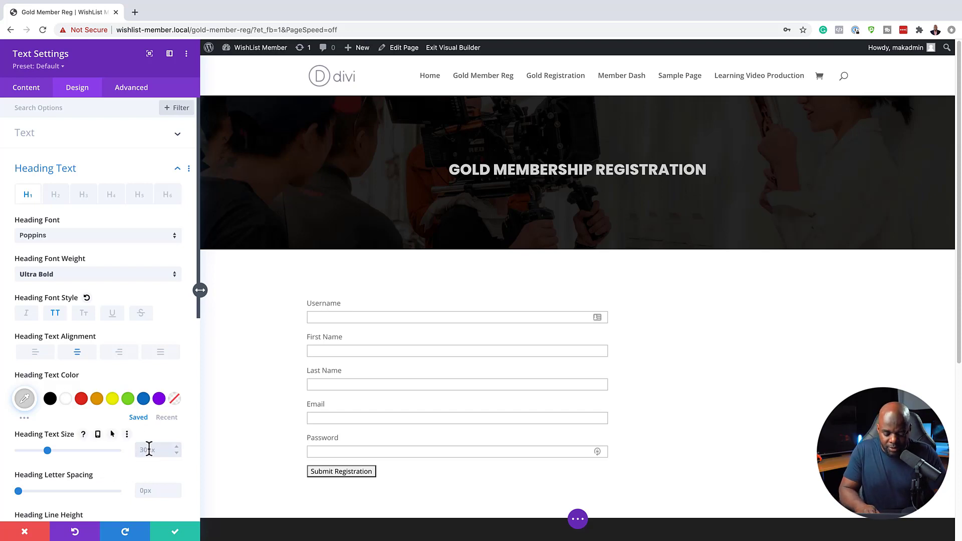
pyautogui.write('5vw')
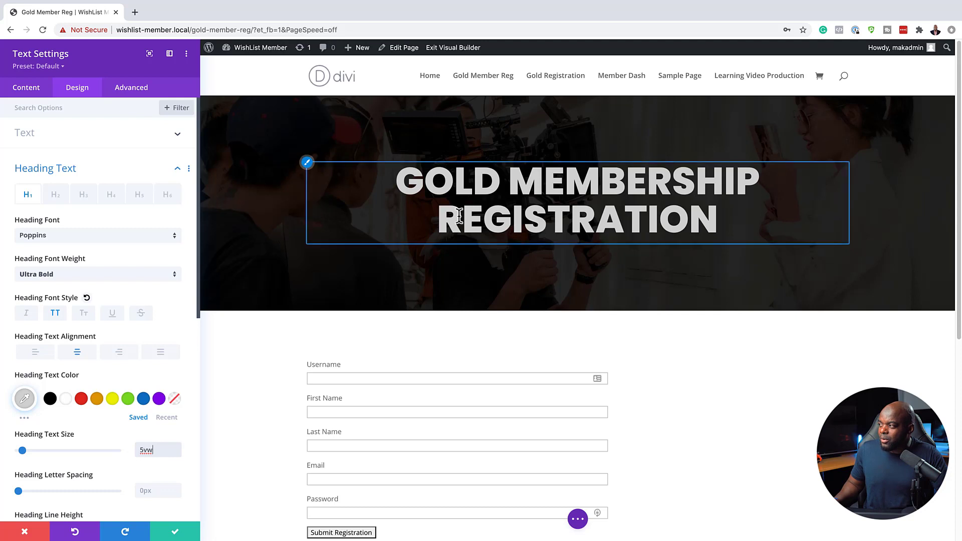
pyautogui.scroll(-2, 137, 454)
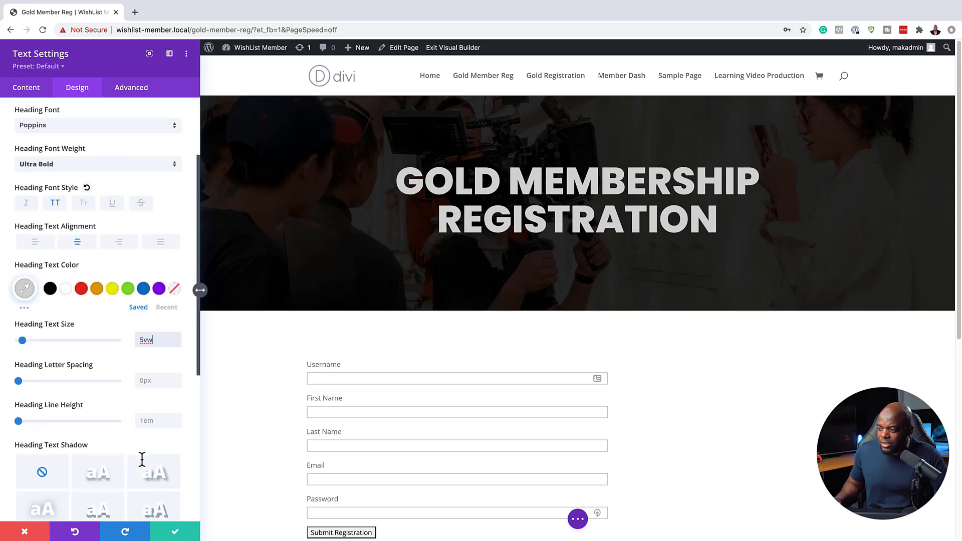
pyautogui.click(178, 416)
pyautogui.click(178, 416)
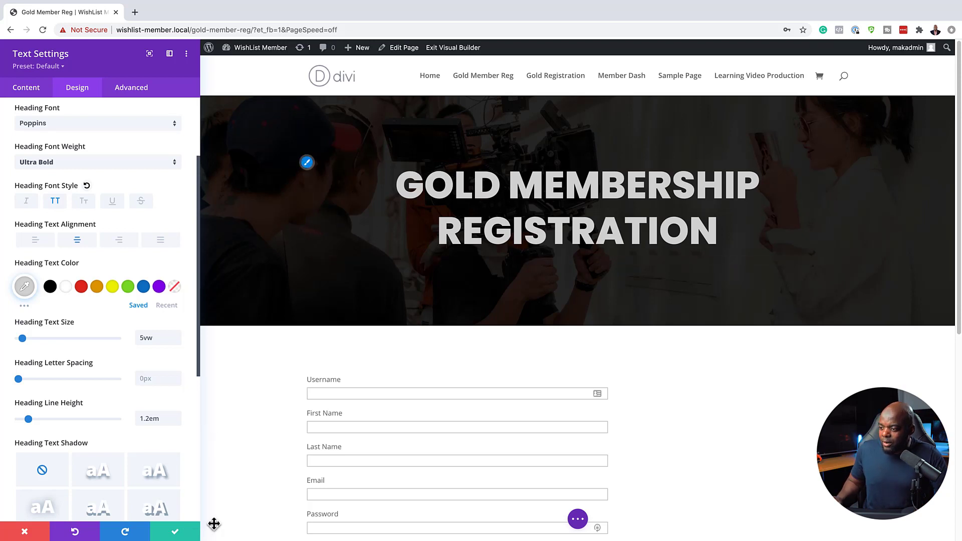
pyautogui.click(175, 534)
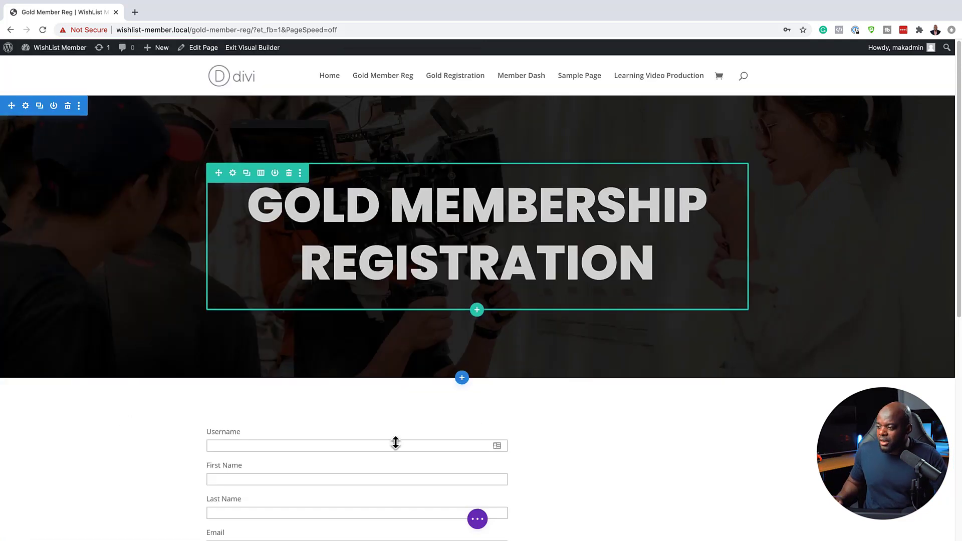
# - Set the body text font of the registration form's Text module to Poppins
pyautogui.click(459, 445)
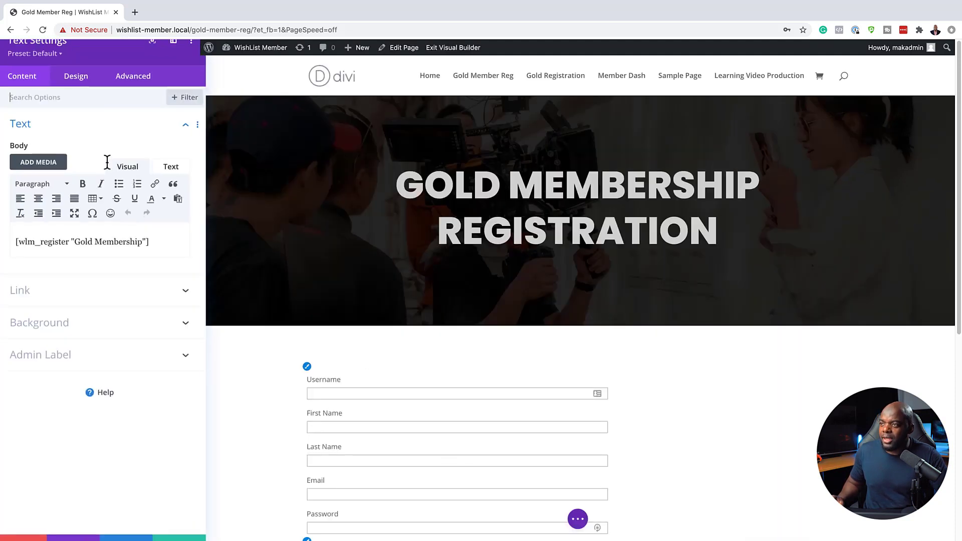
pyautogui.click(85, 92)
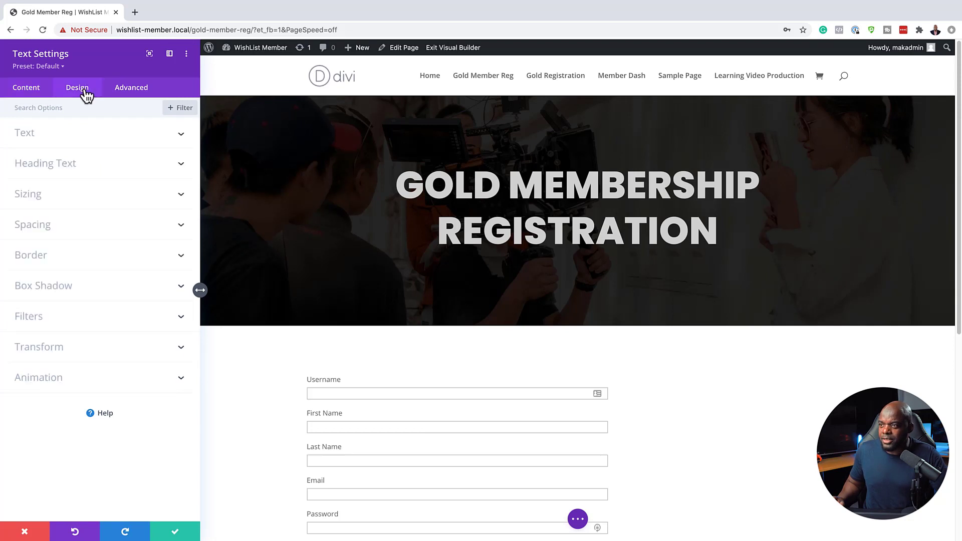
pyautogui.click(52, 140)
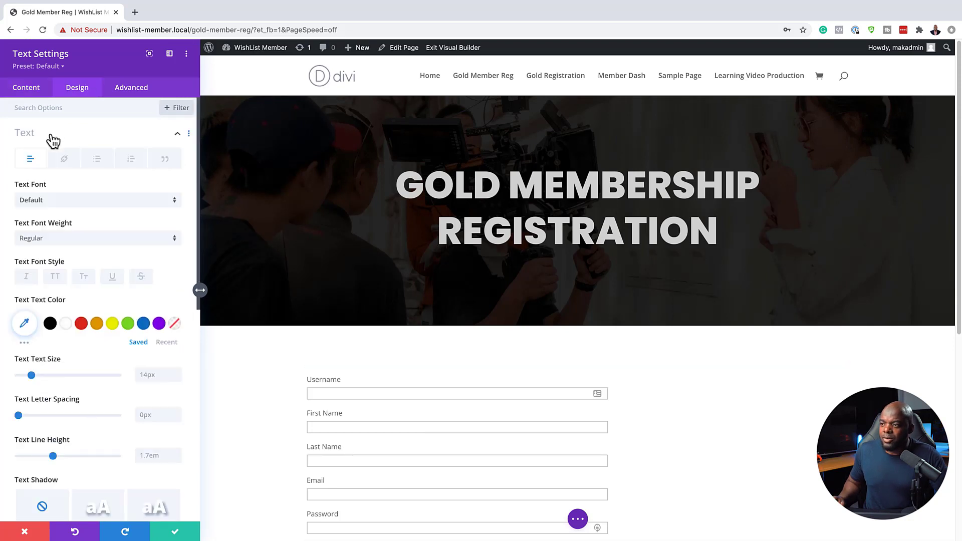
pyautogui.click(47, 201)
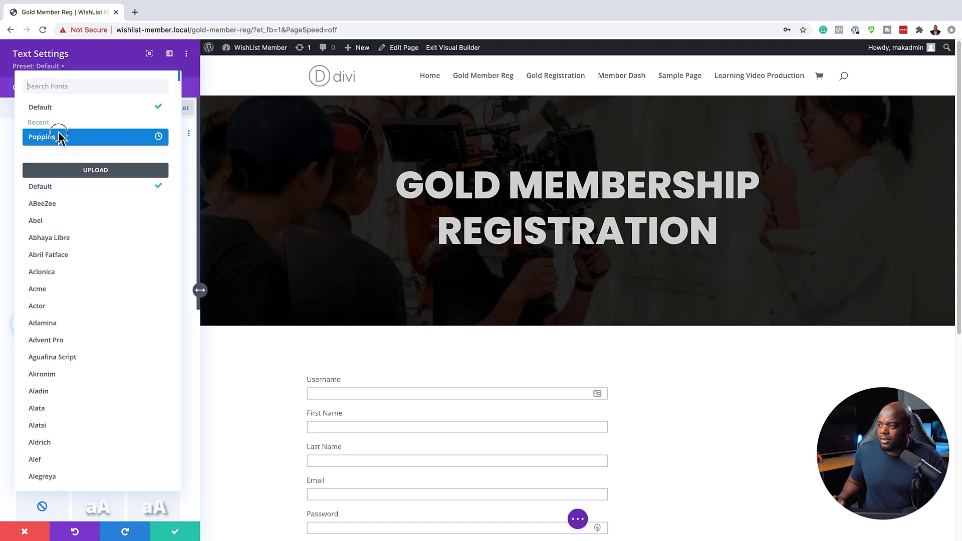
pyautogui.click(60, 136)
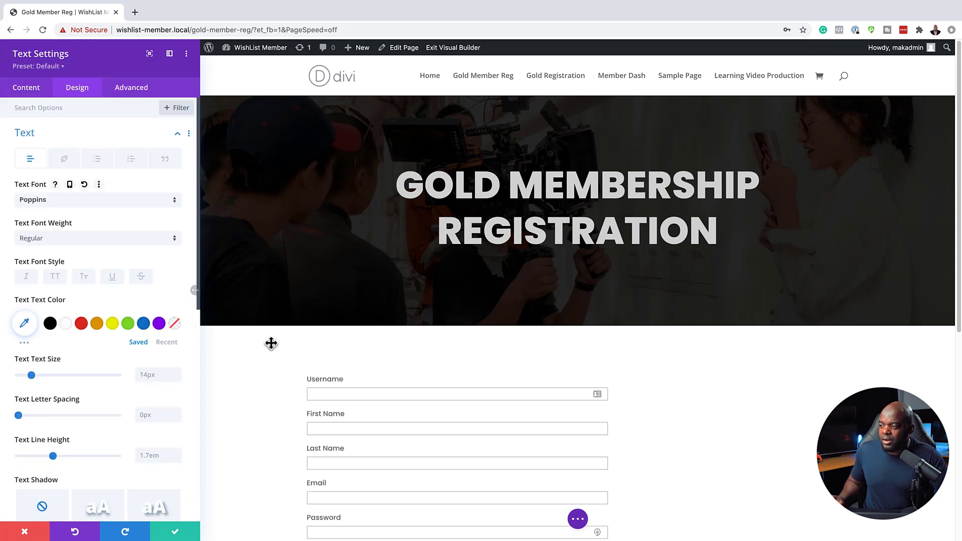
# - Set the form module's text size to 16px and line height to 1.8em, and save the module
pyautogui.moveTo(315, 383)
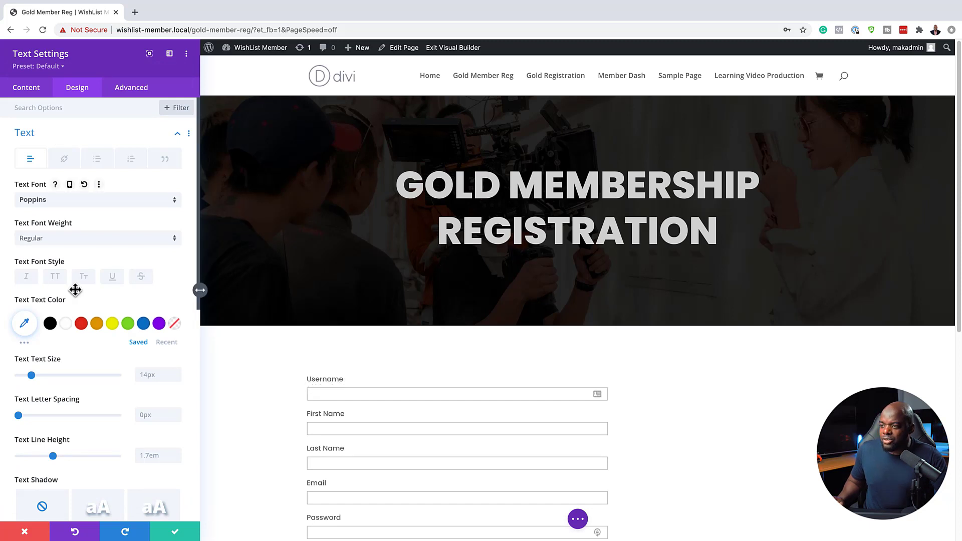
pyautogui.click(177, 373)
pyautogui.click(177, 373)
pyautogui.click(177, 373)
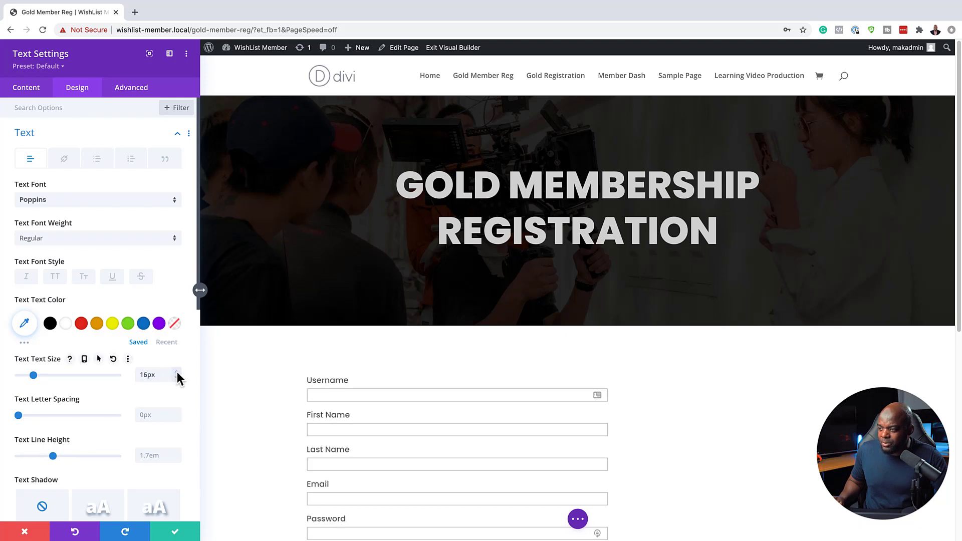
pyautogui.click(178, 453)
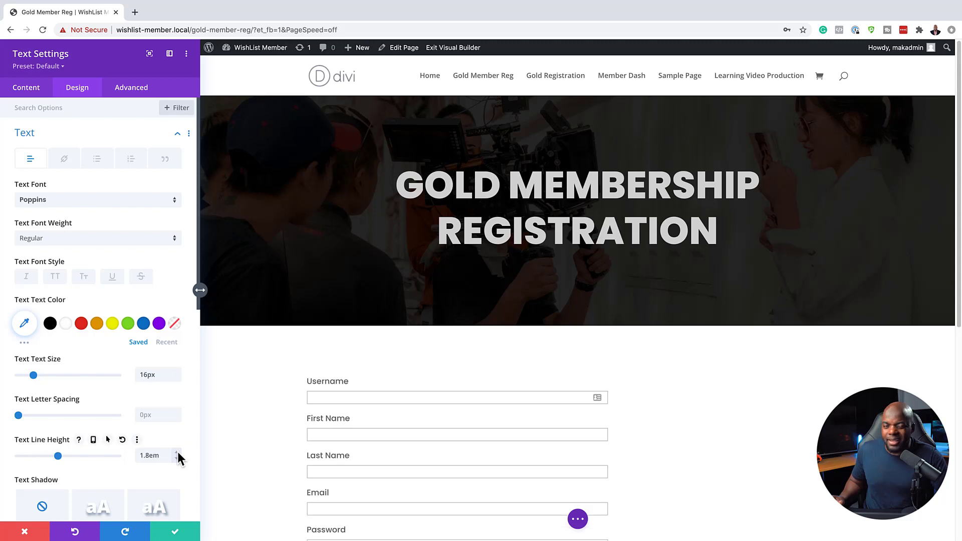
pyautogui.click(176, 533)
# - Give the registration form's row 2vw padding on all four sides, linking top with bottom and left with right
pyautogui.moveTo(219, 415)
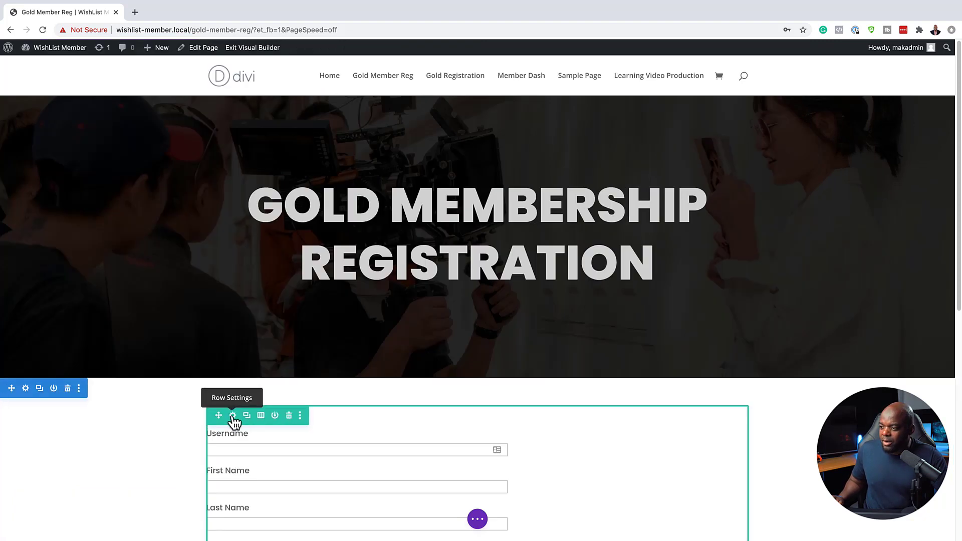
pyautogui.click(234, 416)
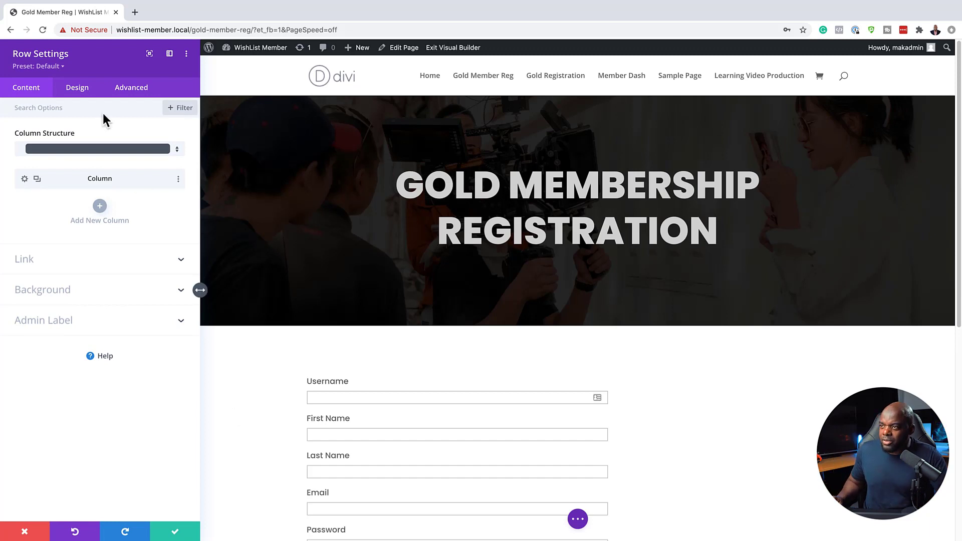
pyautogui.click(84, 92)
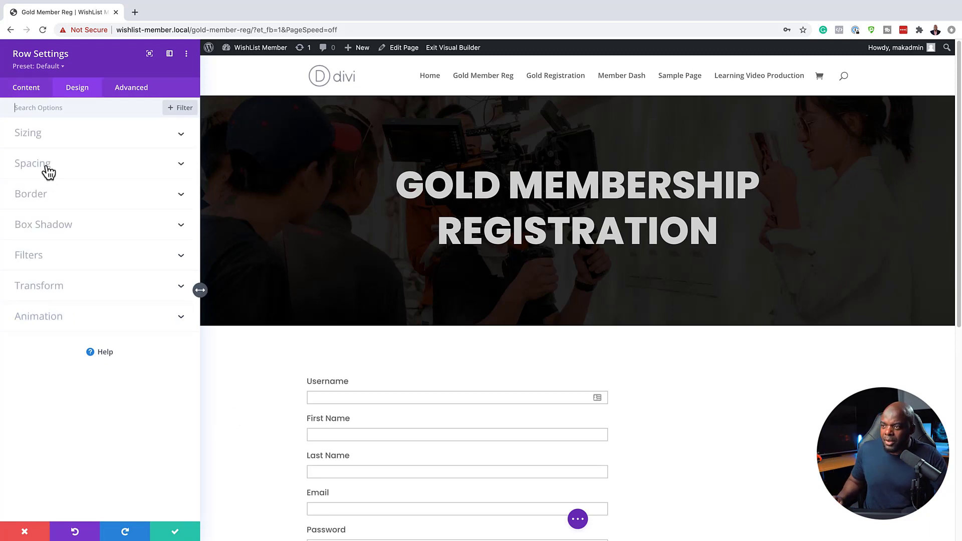
pyautogui.click(47, 165)
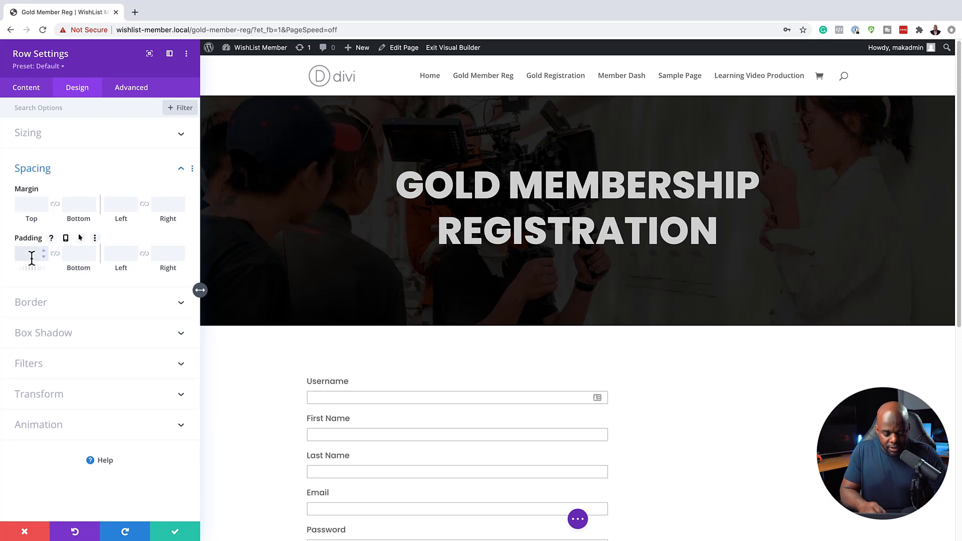
pyautogui.click(31, 257)
pyautogui.write('2vw')
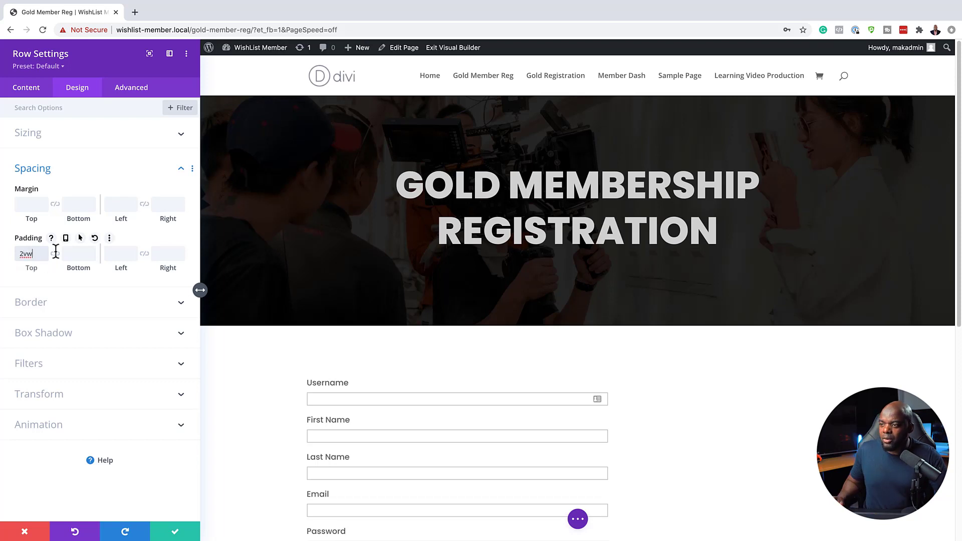
pyautogui.click(119, 257)
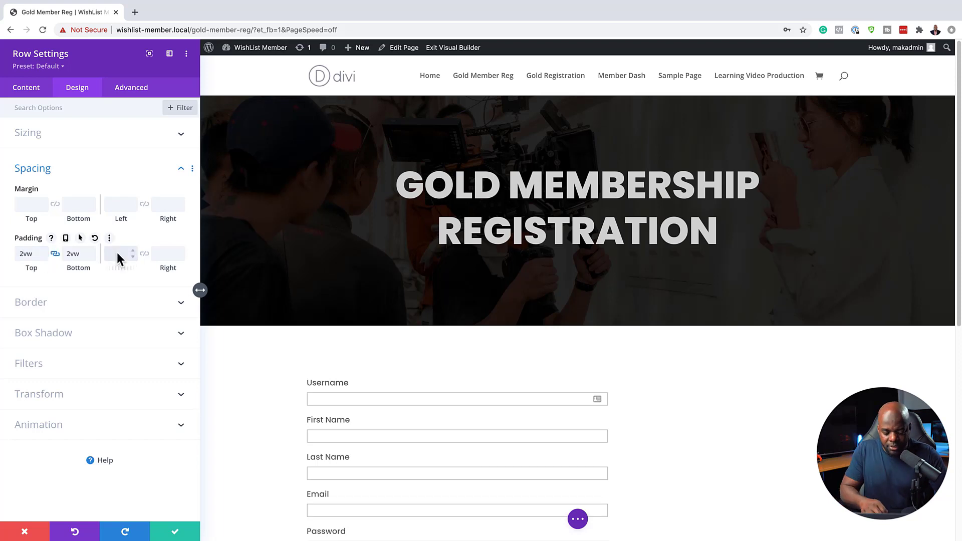
pyautogui.write('2vw')
pyautogui.click(145, 254)
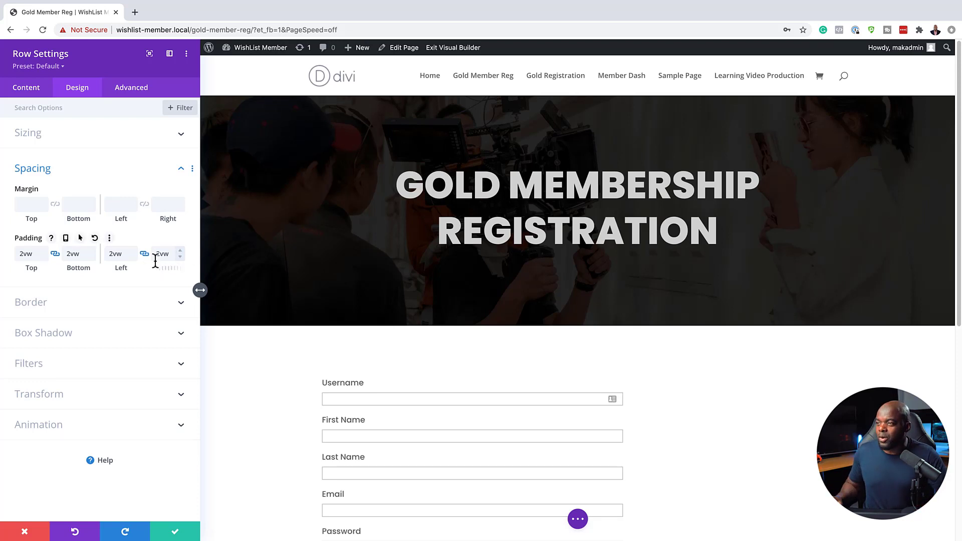
# - Set the registration form row's background to a pale yellow, about #efefcb
pyautogui.click(35, 90)
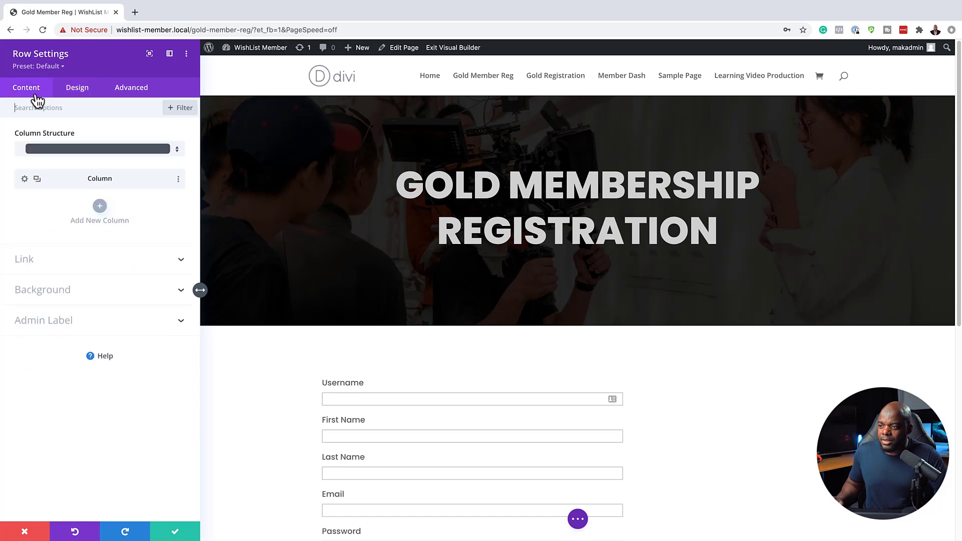
pyautogui.click(63, 290)
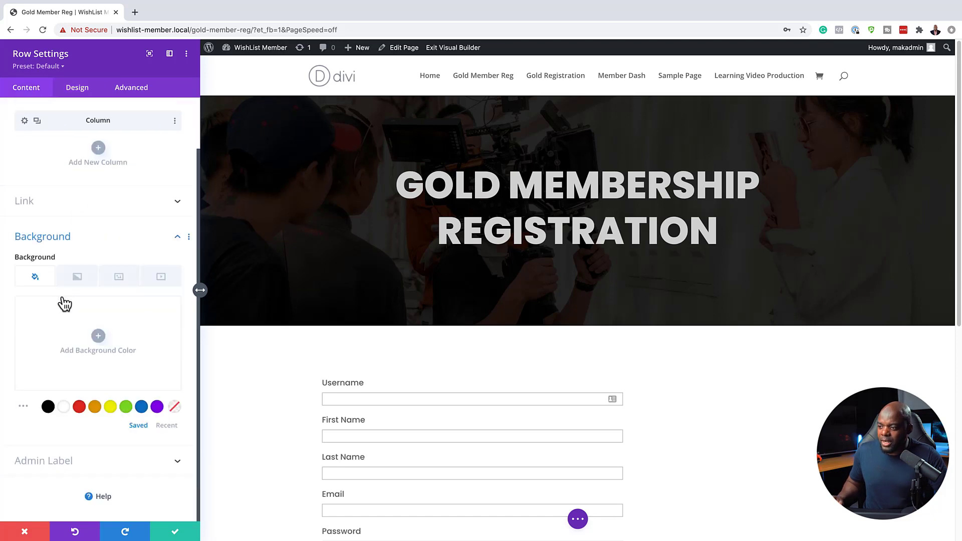
pyautogui.click(110, 407)
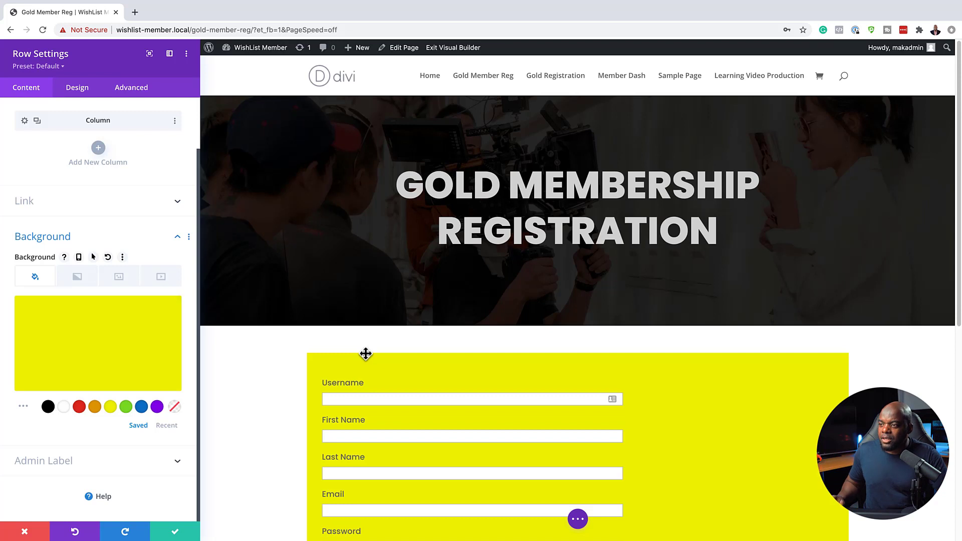
pyautogui.click(96, 351)
pyautogui.moveTo(157, 312); pyautogui.dragTo(157, 363)
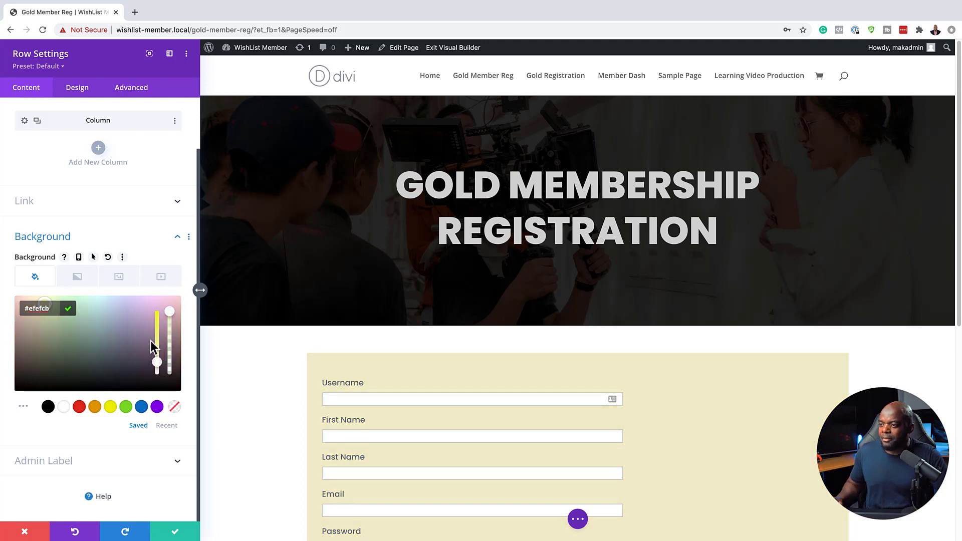
# - Unlink the form row's left and right padding, and set padding to 16vw left and 4vw on the top, bottom and right
pyautogui.click(76, 92)
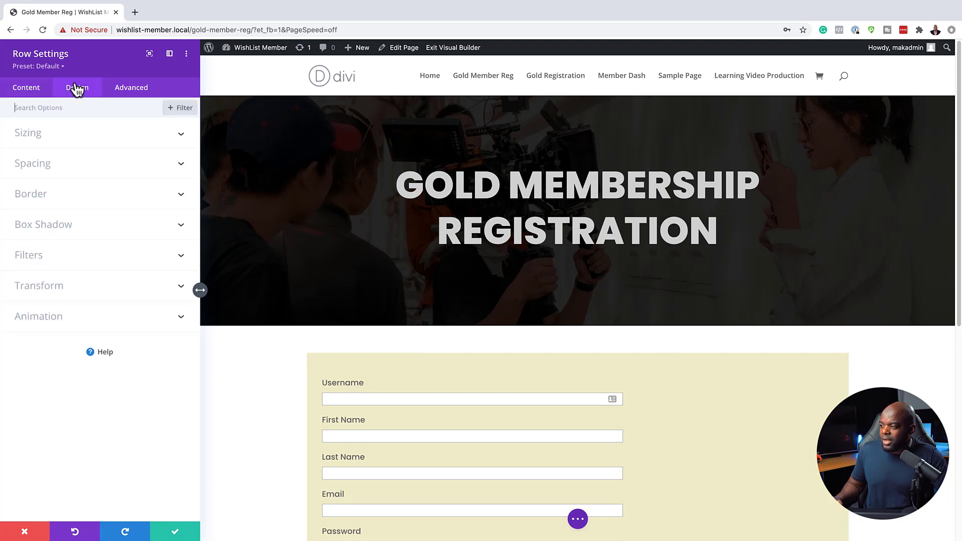
pyautogui.click(36, 169)
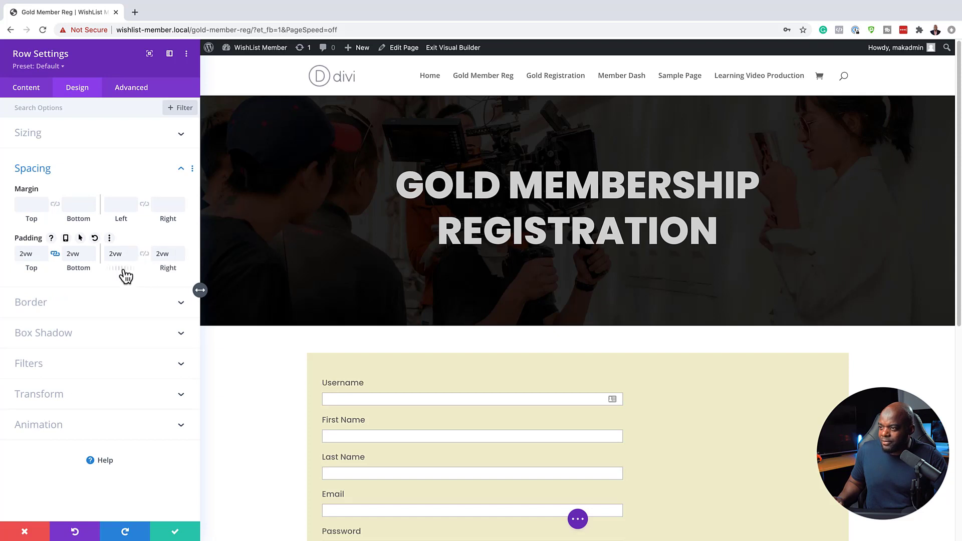
pyautogui.moveTo(122, 271); pyautogui.dragTo(127, 270)
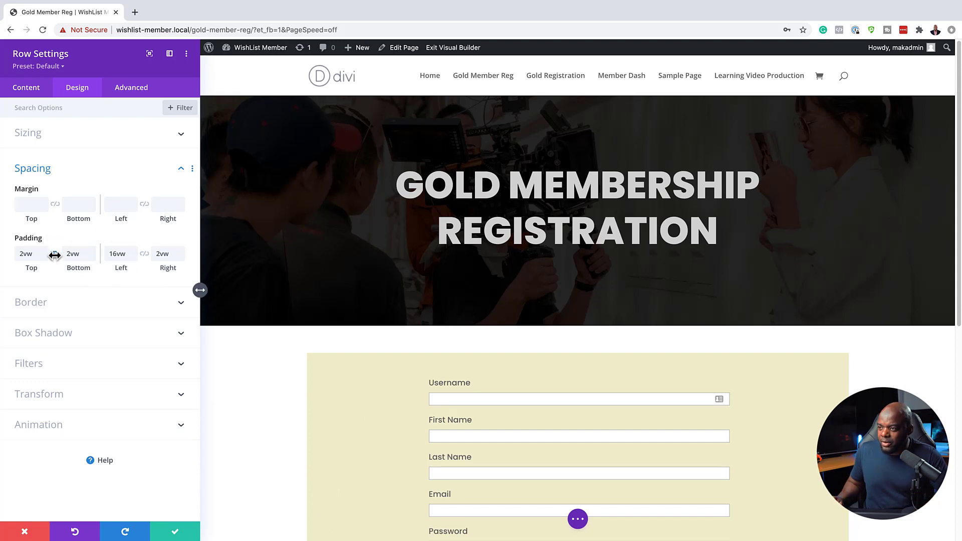
pyautogui.moveTo(83, 253); pyautogui.dragTo(91, 256)
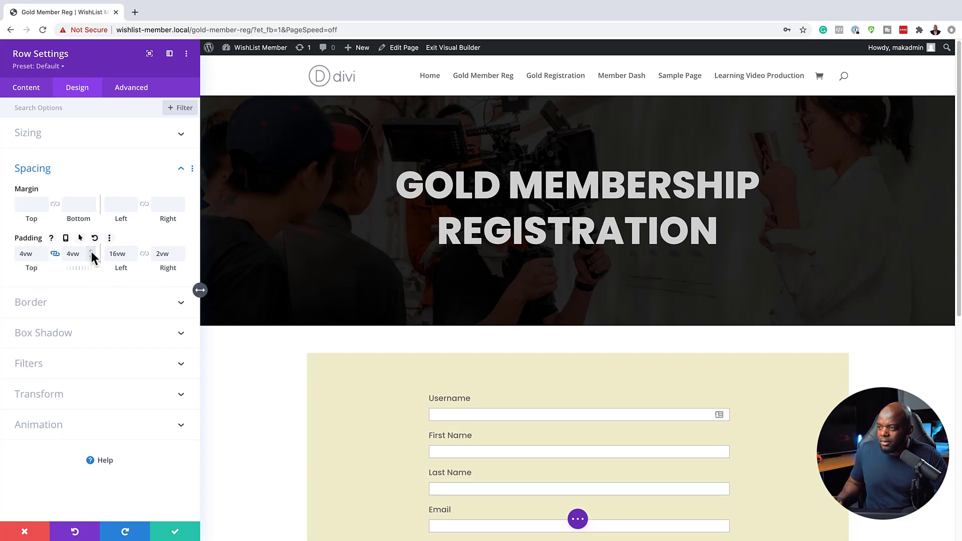
pyautogui.doubleClick(180, 249)
pyautogui.scroll(-1, 473, 347)
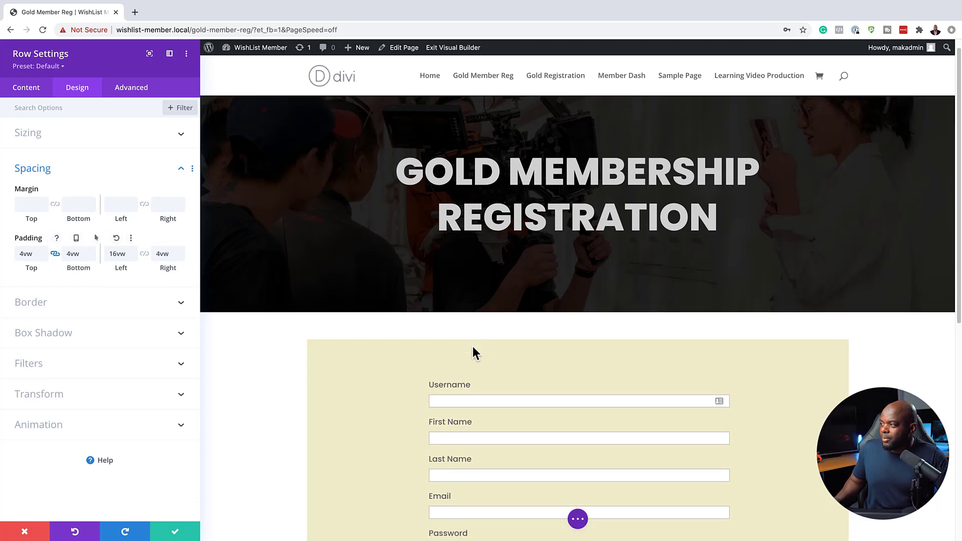
pyautogui.scroll(-5, 474, 347)
pyautogui.scroll(4, 474, 347)
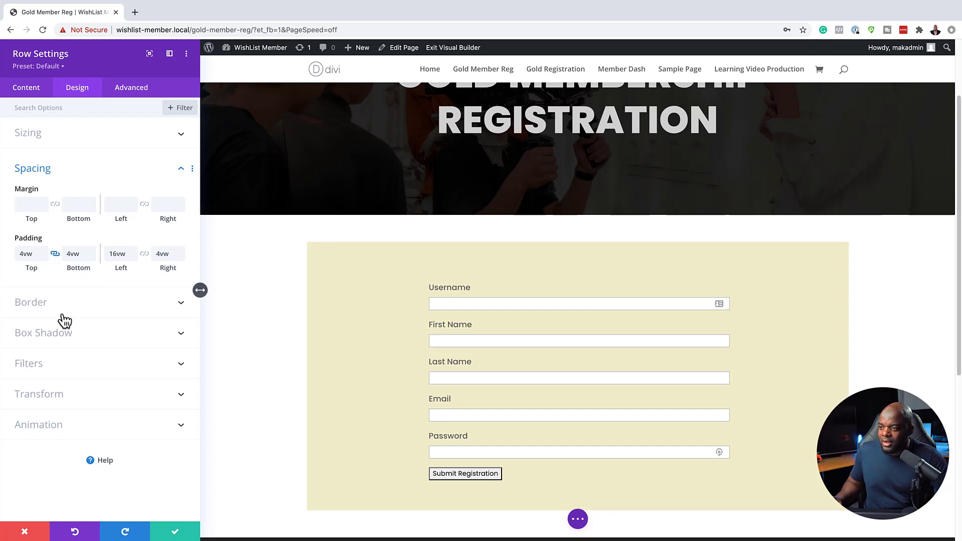
# - Round all four corners of the form row to 6px and apply the first box shadow preset, with an even glow around the row
pyautogui.click(35, 303)
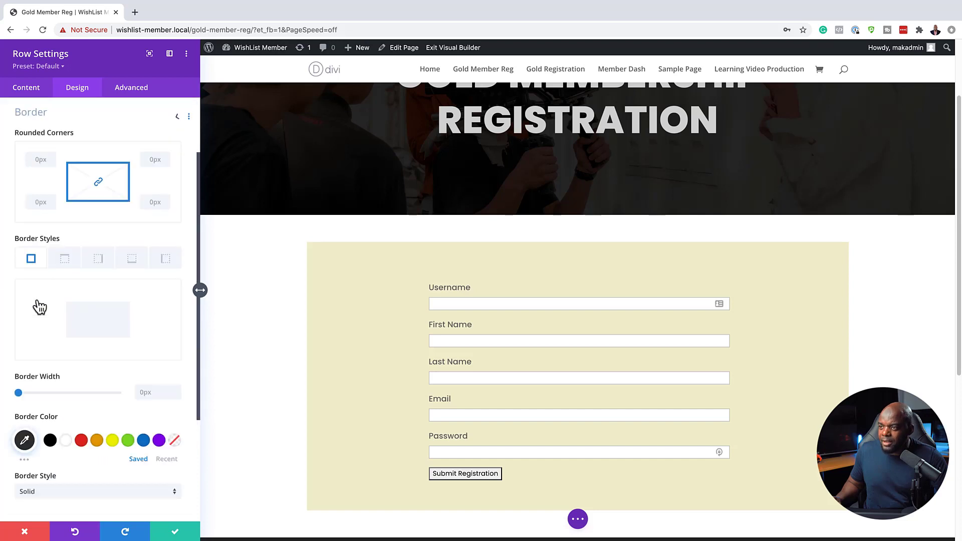
pyautogui.click(39, 200)
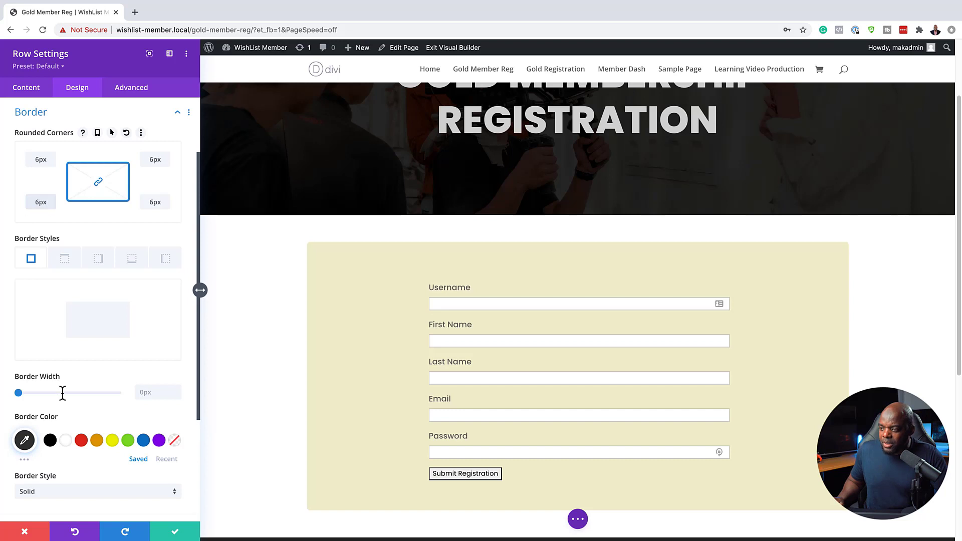
pyautogui.scroll(-5, 63, 393)
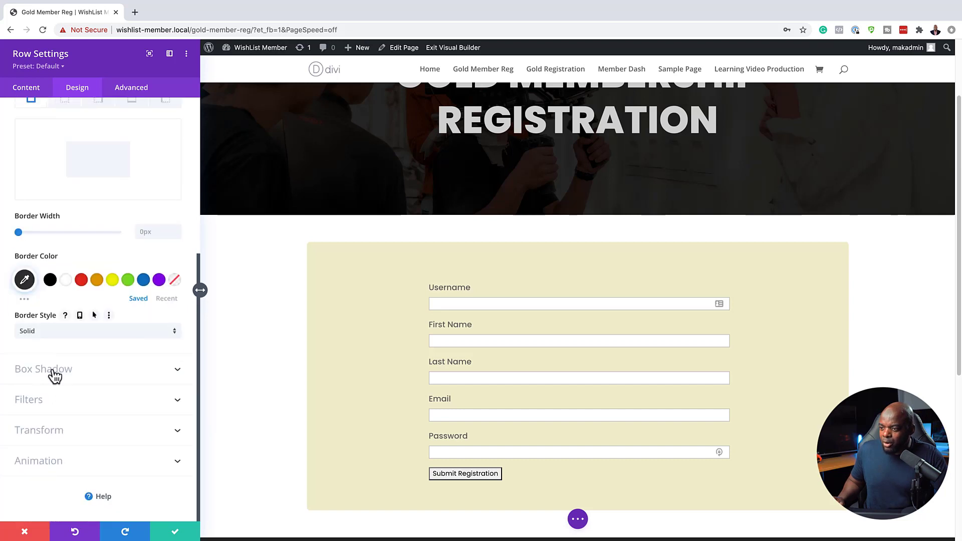
pyautogui.click(54, 374)
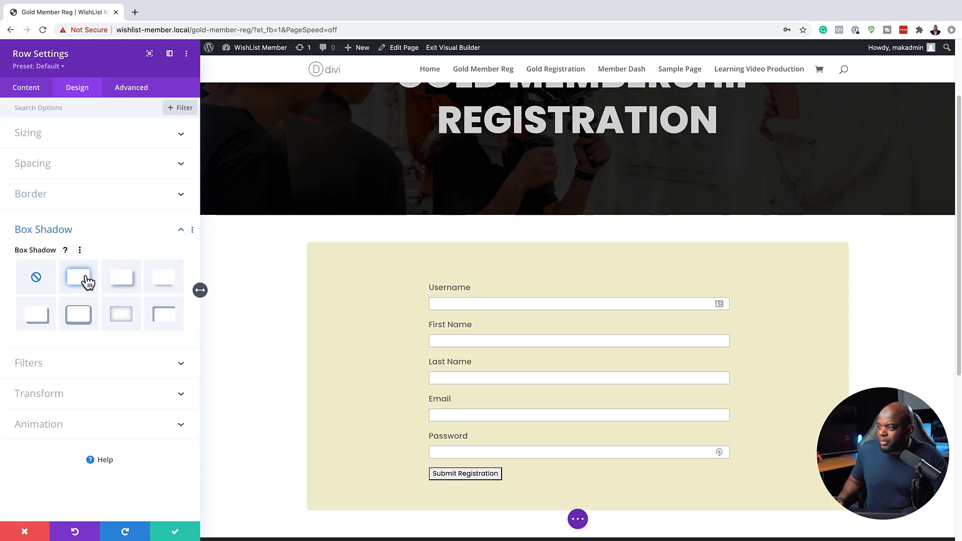
pyautogui.click(78, 278)
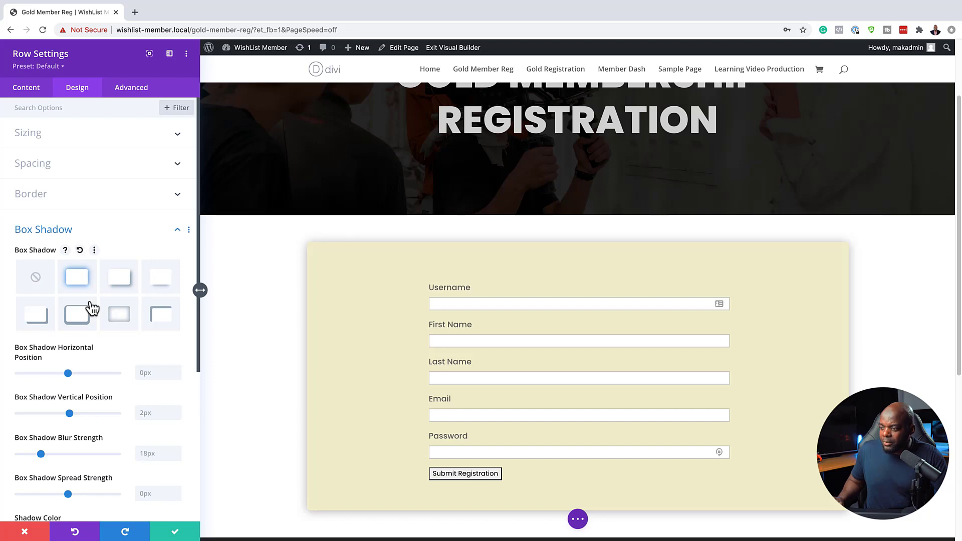
# - Set the row's box shadow blur strength to 80px and its spread strength to -16px
pyautogui.scroll(-1, 149, 422)
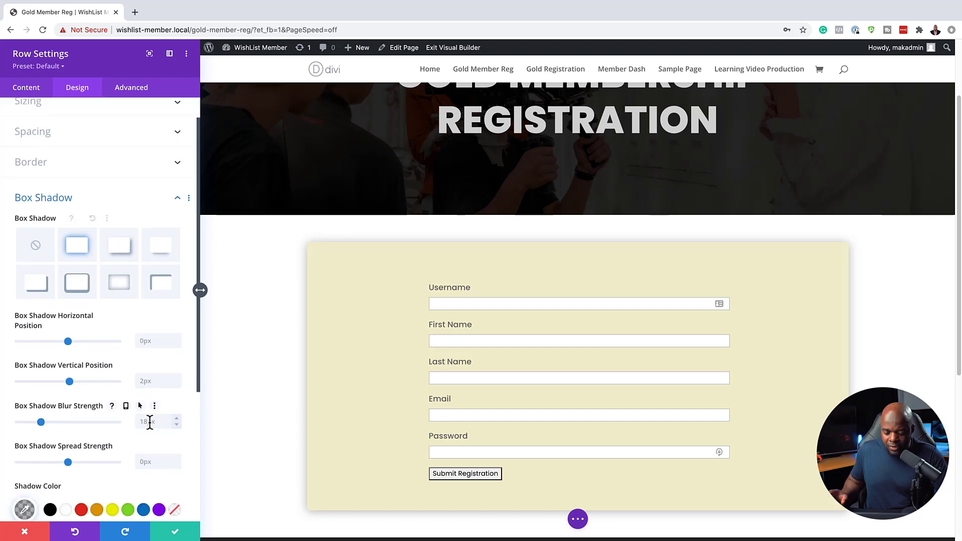
pyautogui.click(149, 422)
pyautogui.write('80')
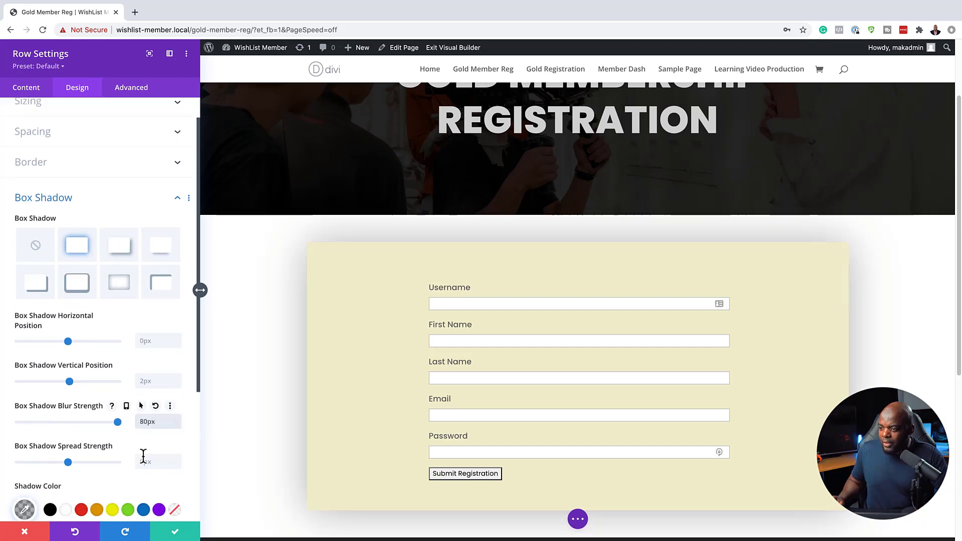
pyautogui.moveTo(68, 462)
pyautogui.mouseDown()
pyautogui.moveTo(48, 468)
pyautogui.moveTo(59, 466)
pyautogui.mouseUp()
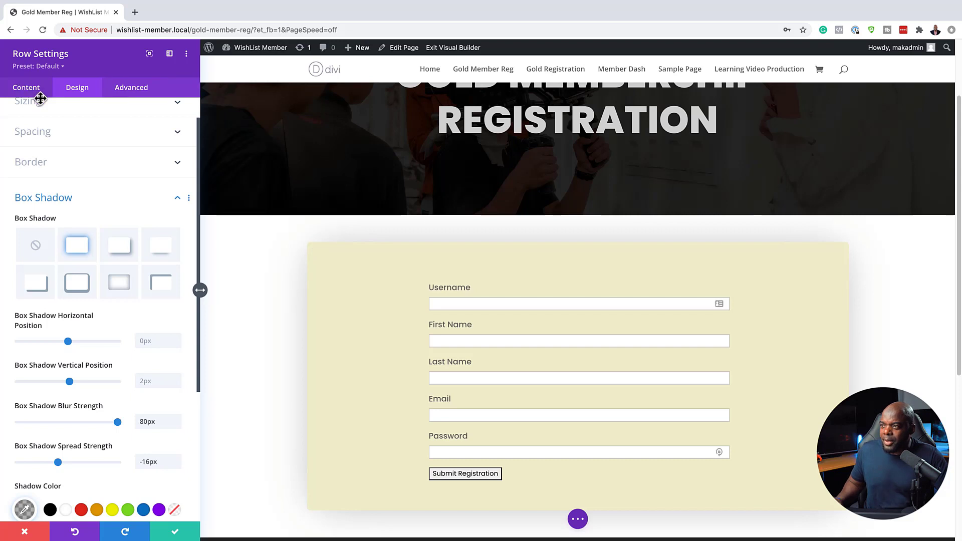
# - Give the form row a top margin of -120px so it overlaps the header, and save the row
pyautogui.scroll(1, 100, 173)
pyautogui.click(49, 171)
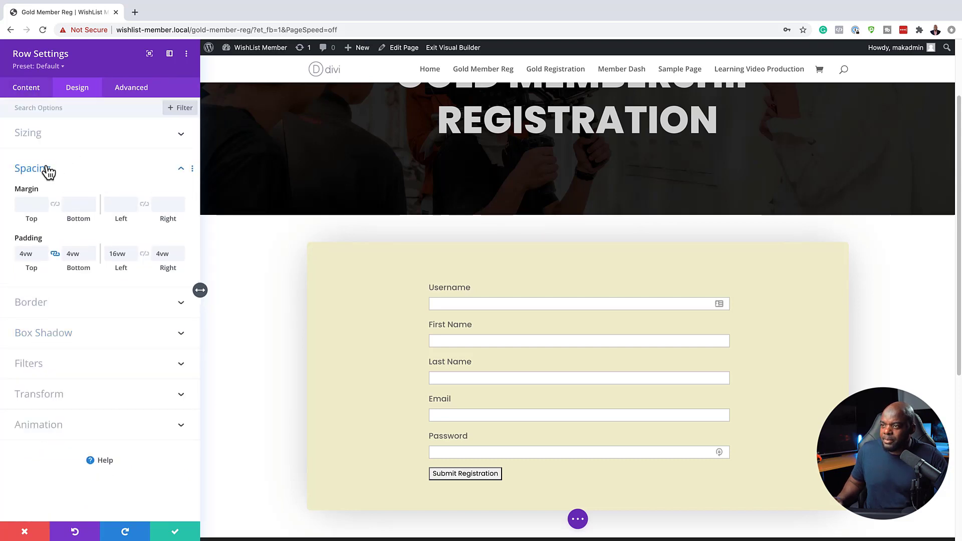
pyautogui.moveTo(30, 222); pyautogui.dragTo(12, 208)
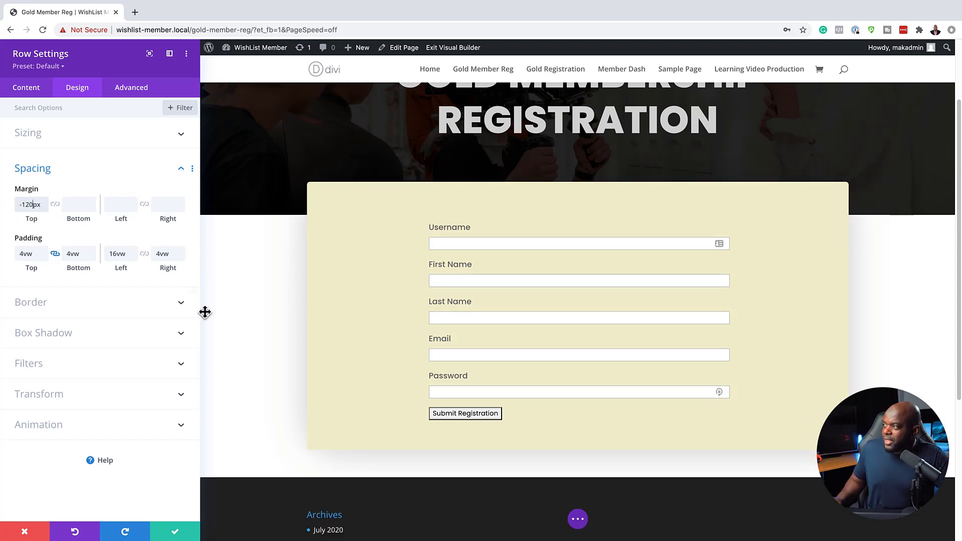
pyautogui.scroll(3, 305, 262)
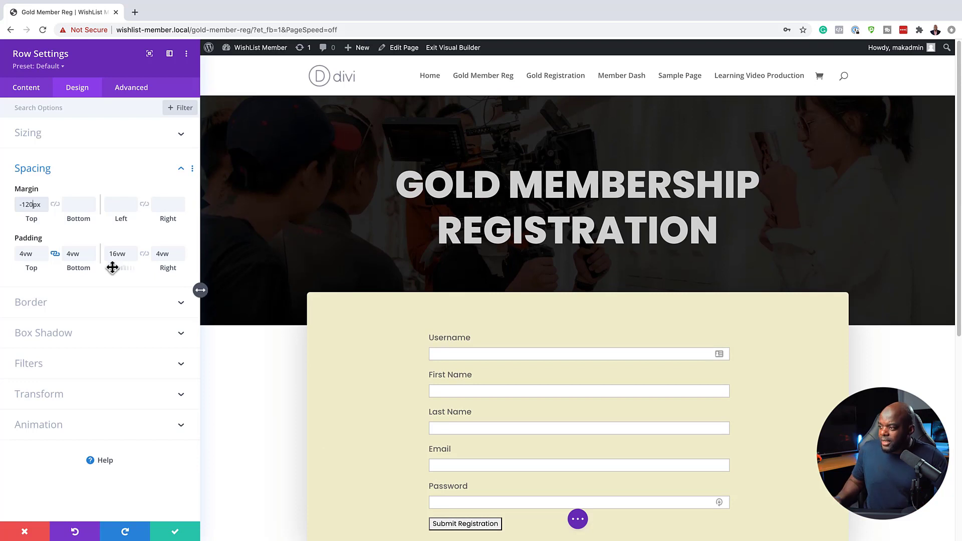
pyautogui.scroll(-3, 270, 333)
pyautogui.scroll(-2, 270, 333)
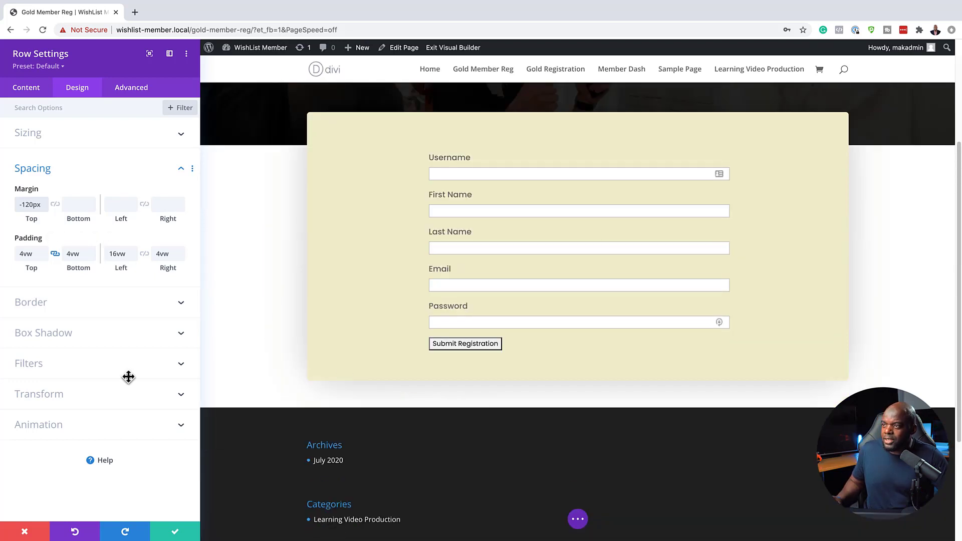
pyautogui.click(175, 532)
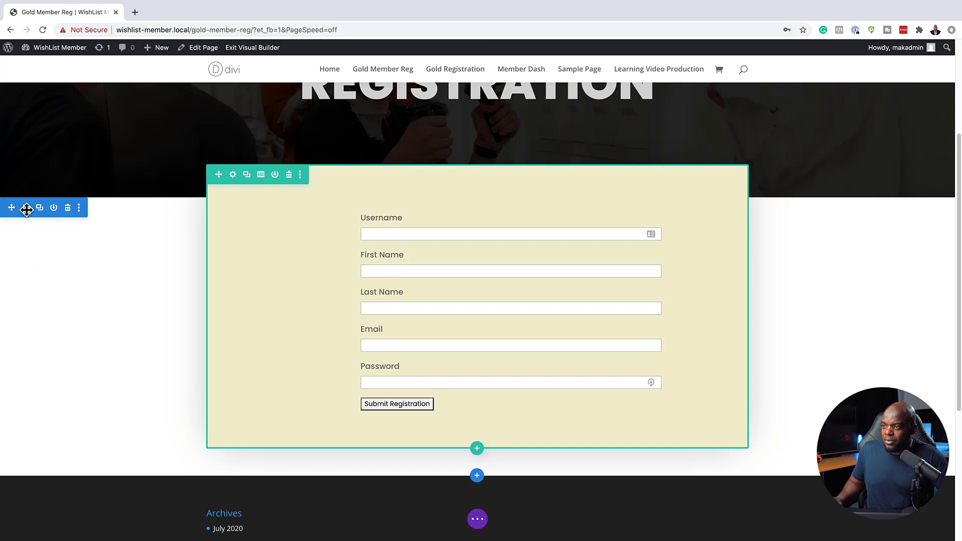
# - Set the bottom margin of the section containing the form to 8vw, and save the section
pyautogui.click(26, 208)
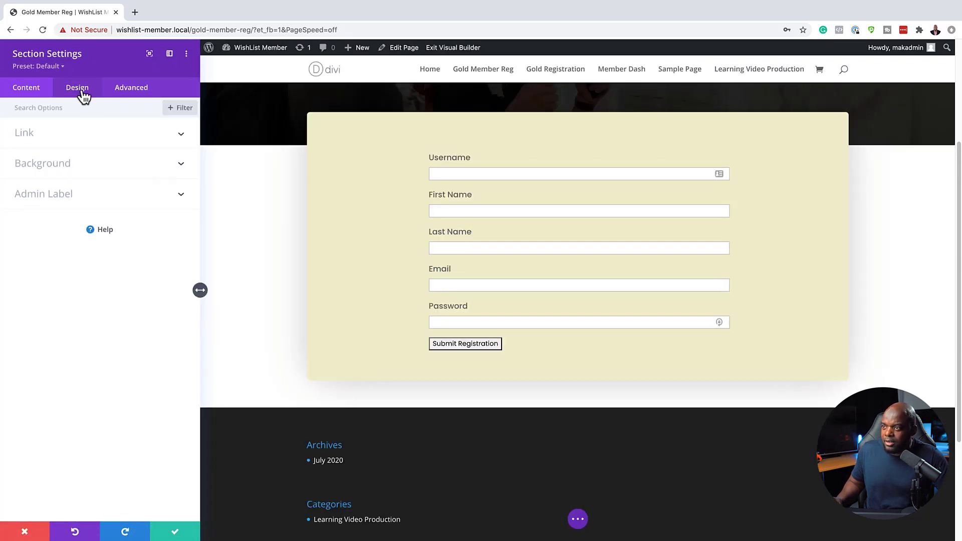
pyautogui.click(80, 90)
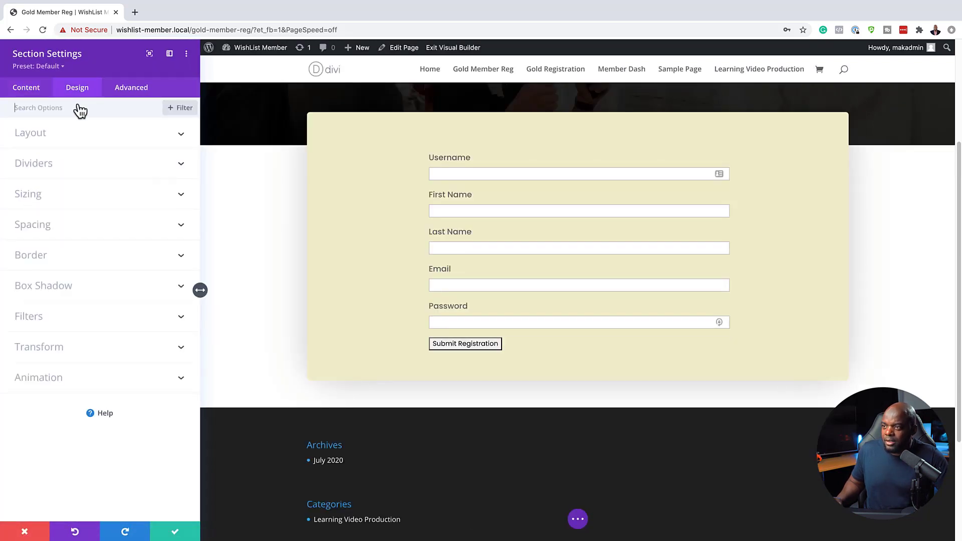
pyautogui.click(45, 230)
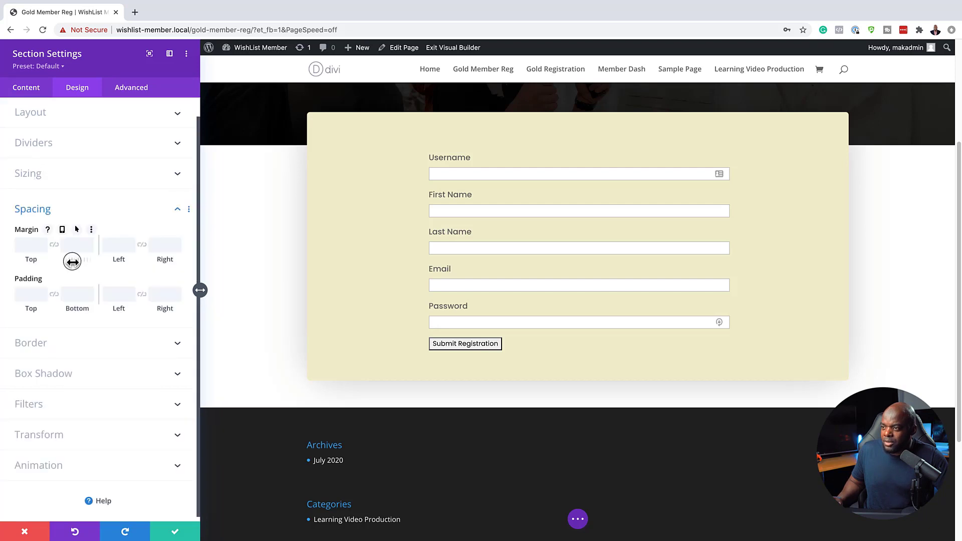
pyautogui.moveTo(77, 260); pyautogui.dragTo(120, 262)
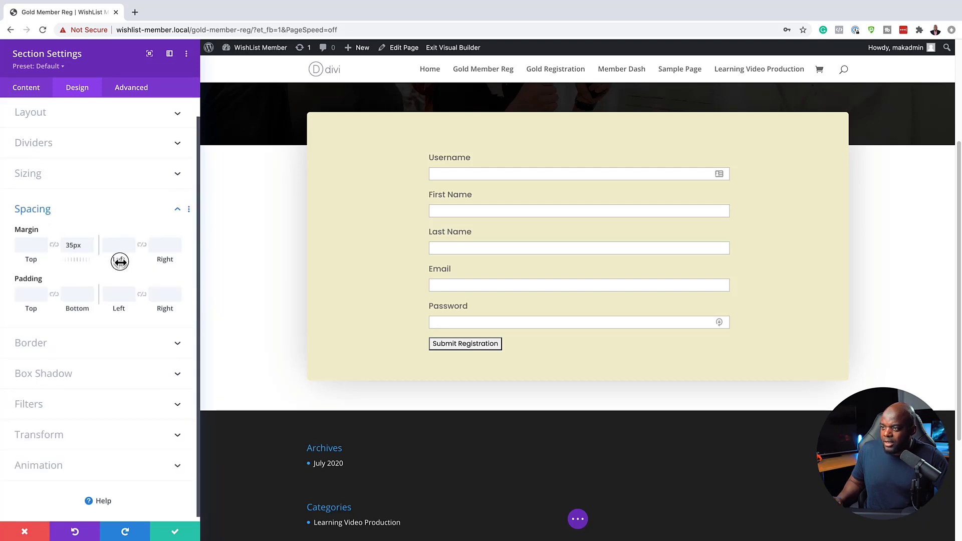
pyautogui.doubleClick(73, 246)
pyautogui.write('7vw')
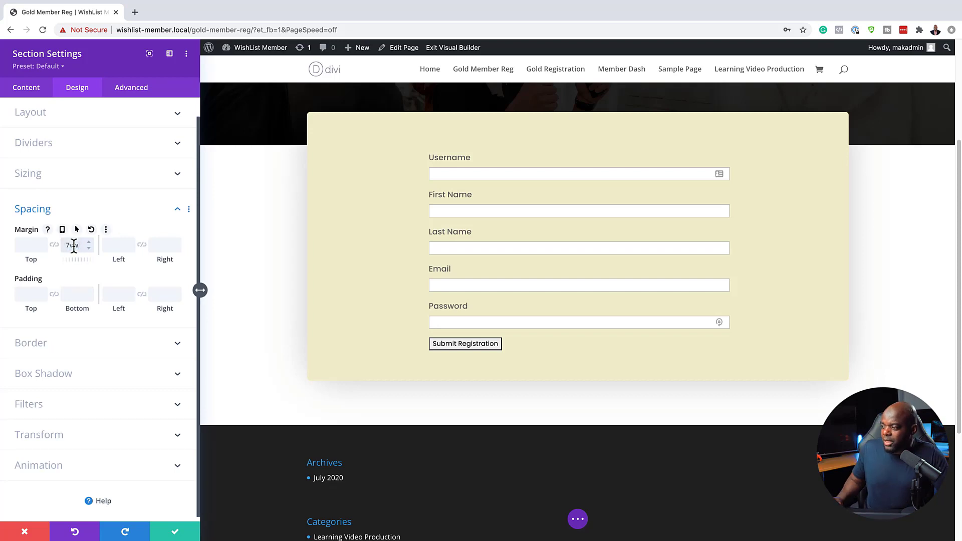
pyautogui.click(89, 242)
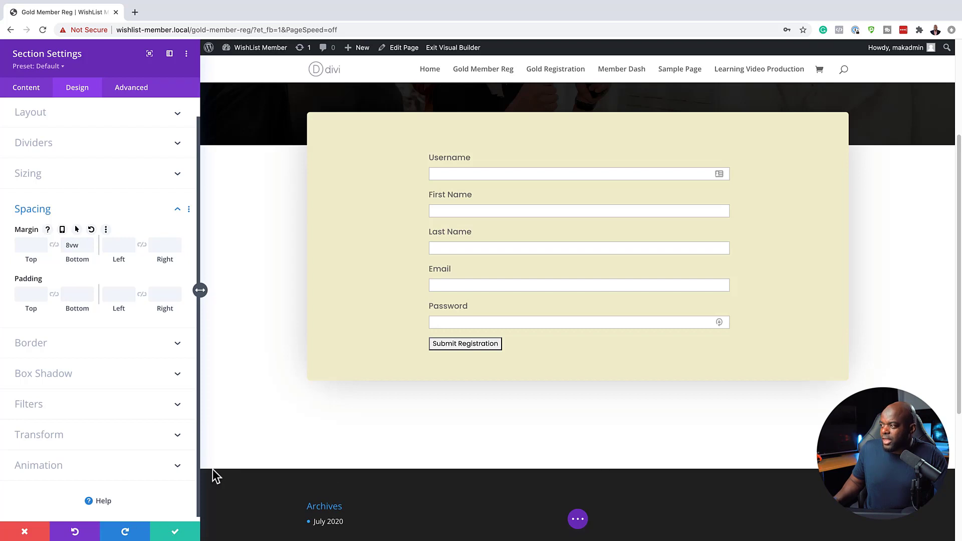
pyautogui.scroll(4, 329, 361)
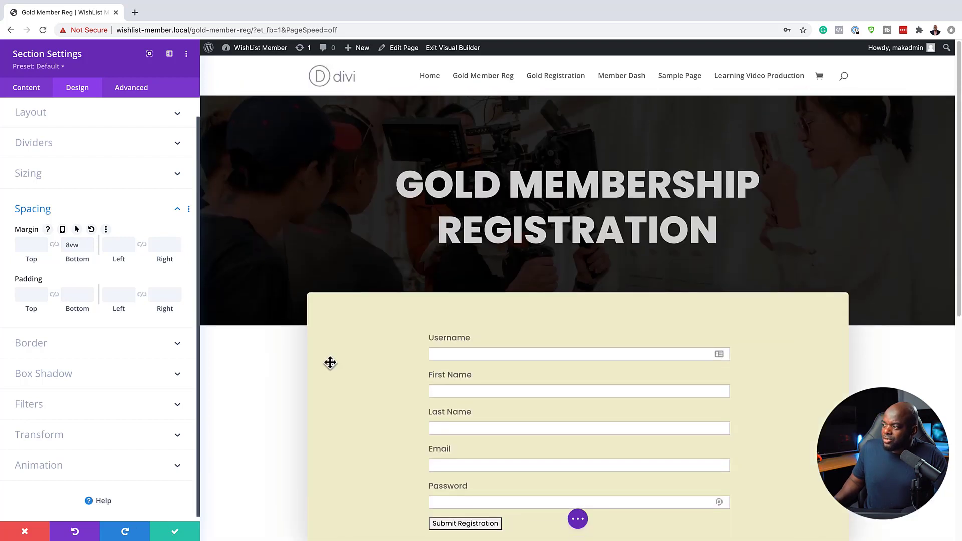
pyautogui.scroll(-4, 291, 393)
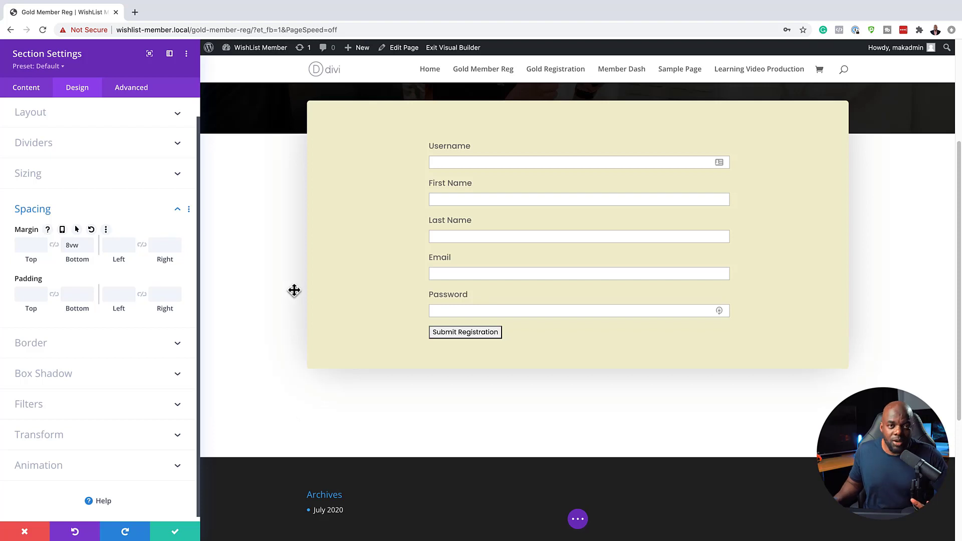
pyautogui.scroll(1, 295, 290)
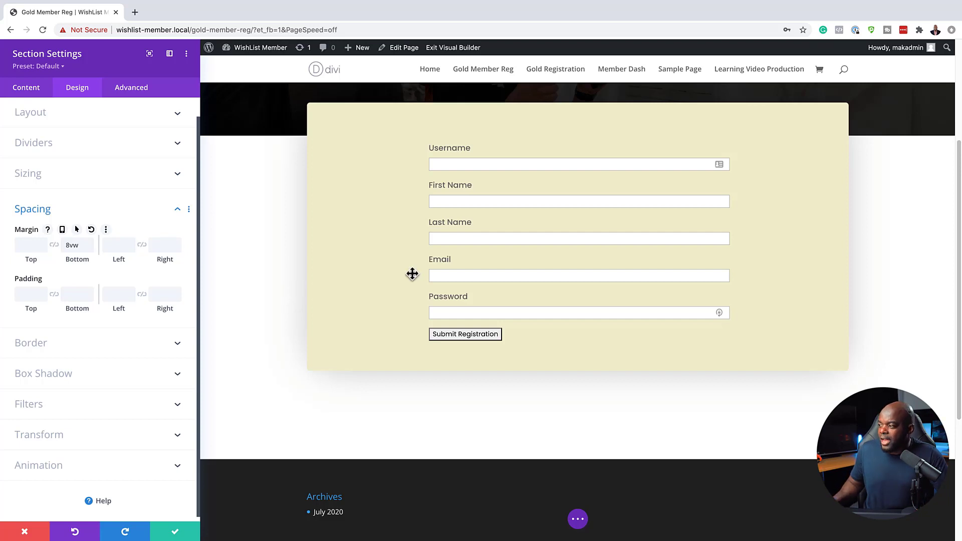
pyautogui.scroll(5, 406, 299)
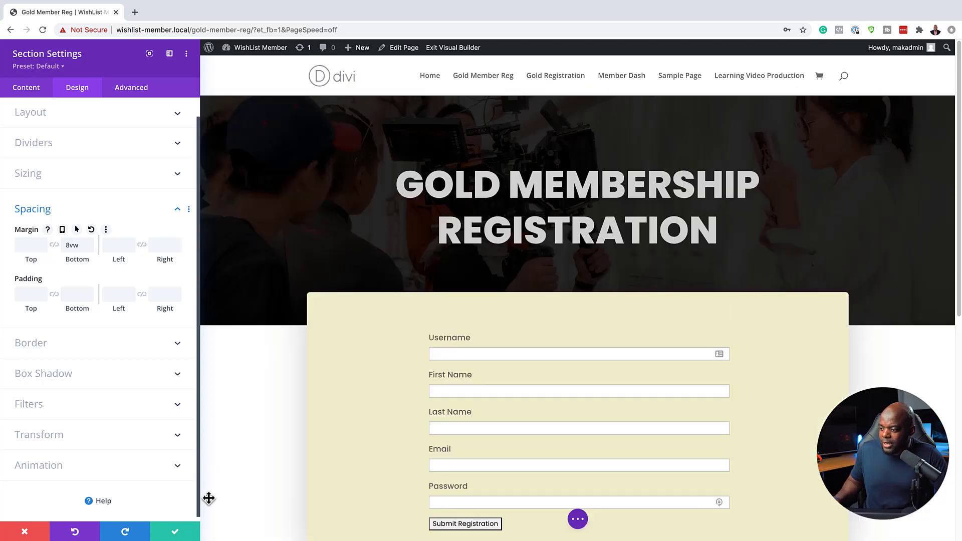
pyautogui.click(175, 532)
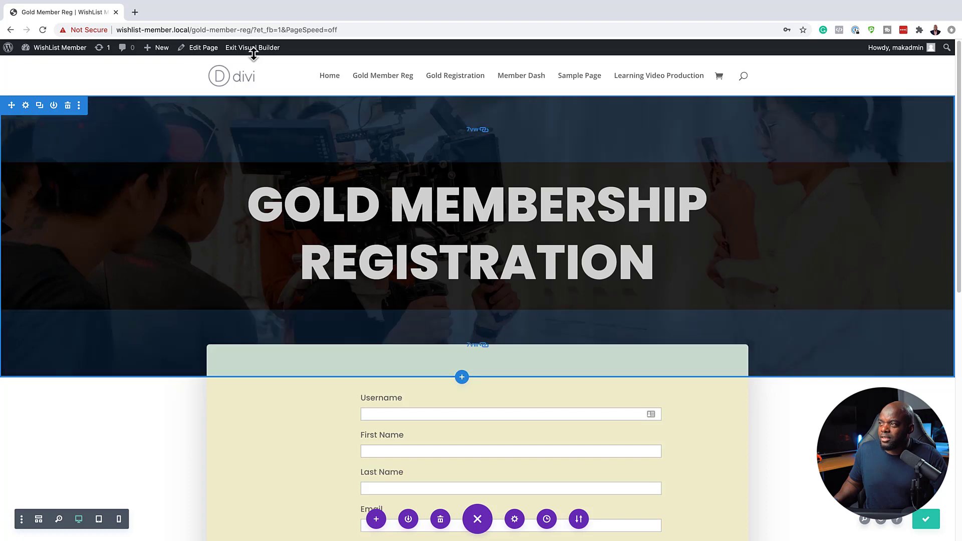
# - Exit the Visual Builder and review the registration page's header and form on the live site
pyautogui.click(252, 47)
pyautogui.scroll(3, 179, 334)
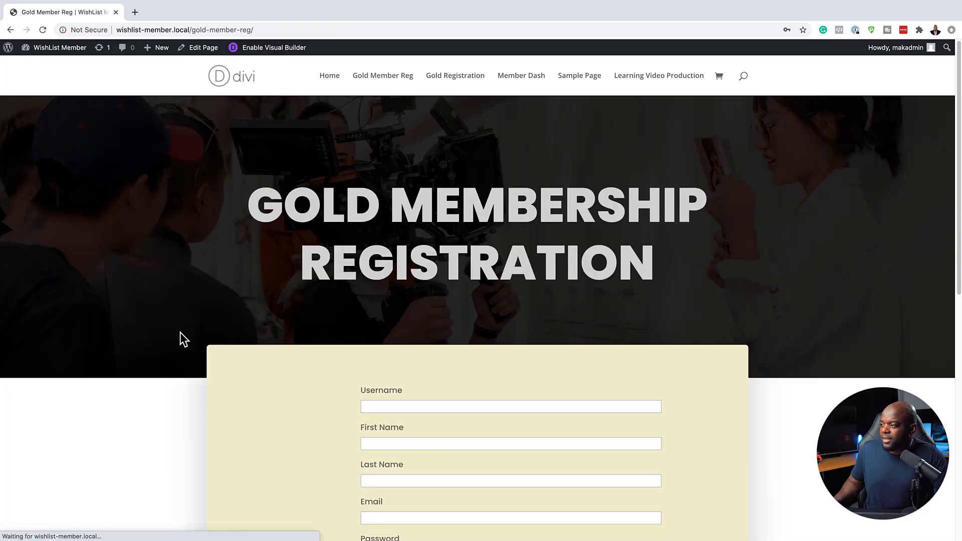
pyautogui.scroll(-2, 156, 301)
pyautogui.scroll(-3, 157, 302)
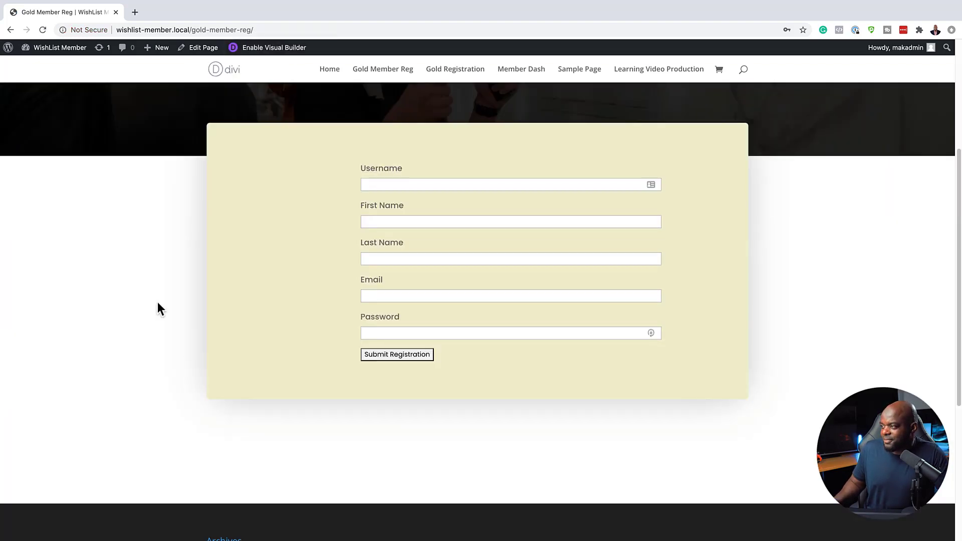
pyautogui.scroll(4, 157, 303)
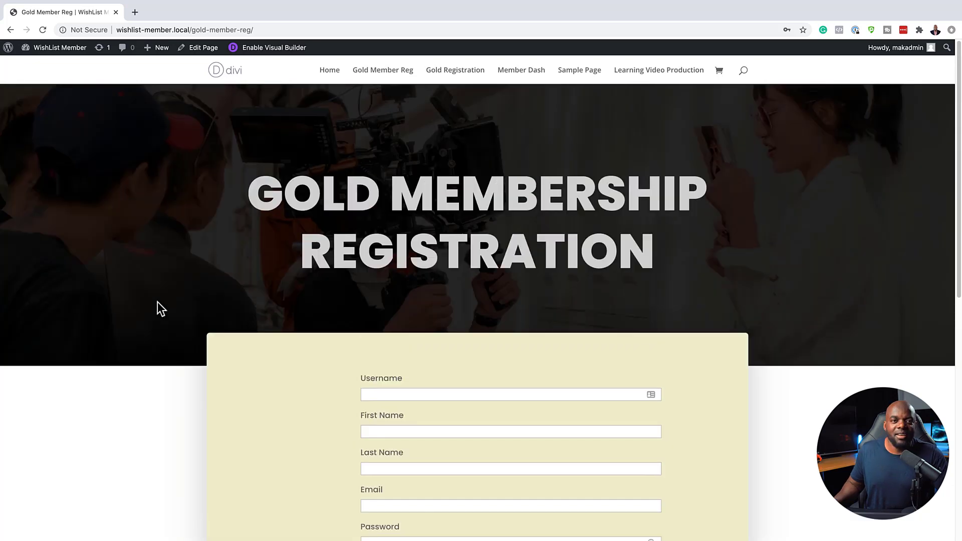